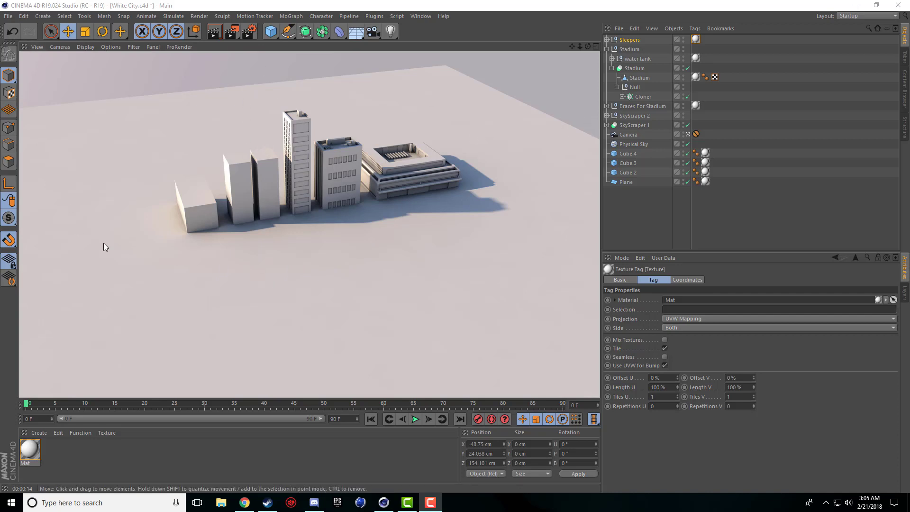
Step: Examine the Plane and Physical Sky objects' settings and render the current perspective view
{"action": "left_click", "coordinate": [630, 183]}
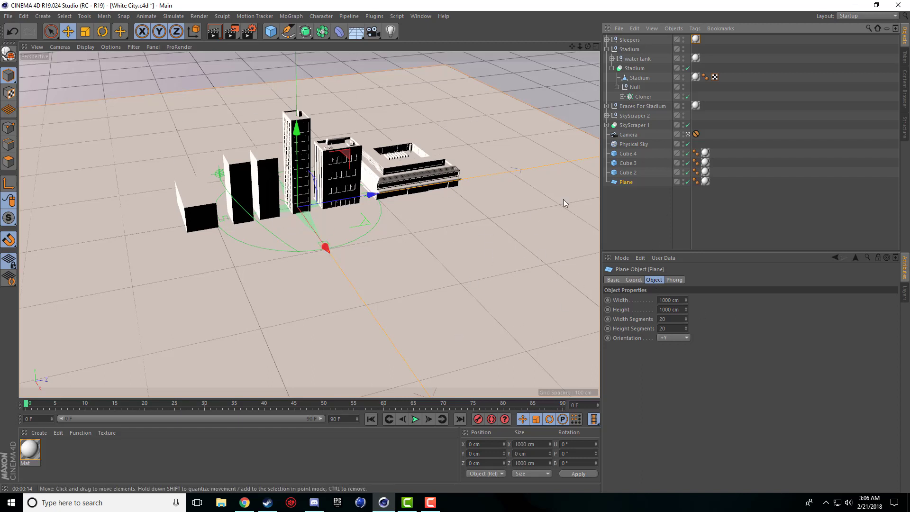
{"action": "left_click", "coordinate": [630, 144]}
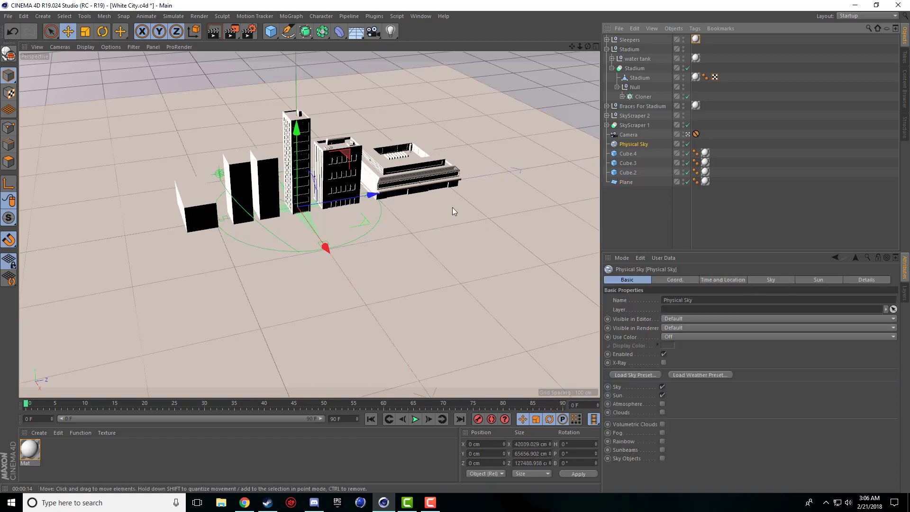
{"action": "left_click", "coordinate": [214, 38]}
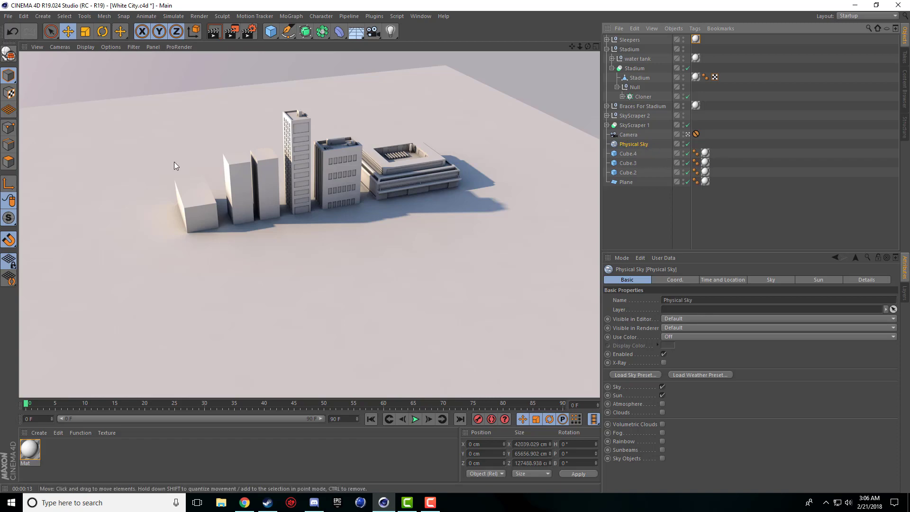
Step: Open the Mat material for inspection and examine its white colour in the colour picker
{"action": "double_click", "coordinate": [28, 453]}
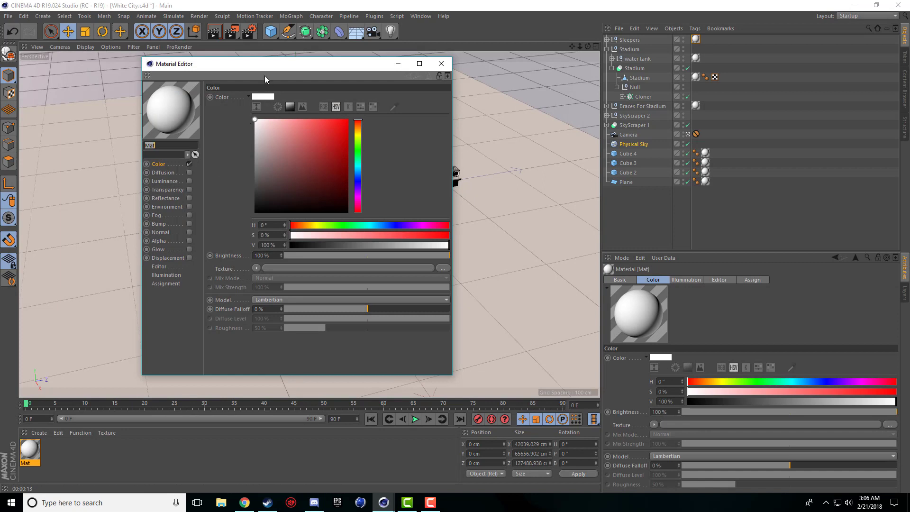
{"action": "left_click_drag", "start_coordinate": [264, 66], "coordinate": [288, 67]}
{"action": "left_click", "coordinate": [283, 97]}
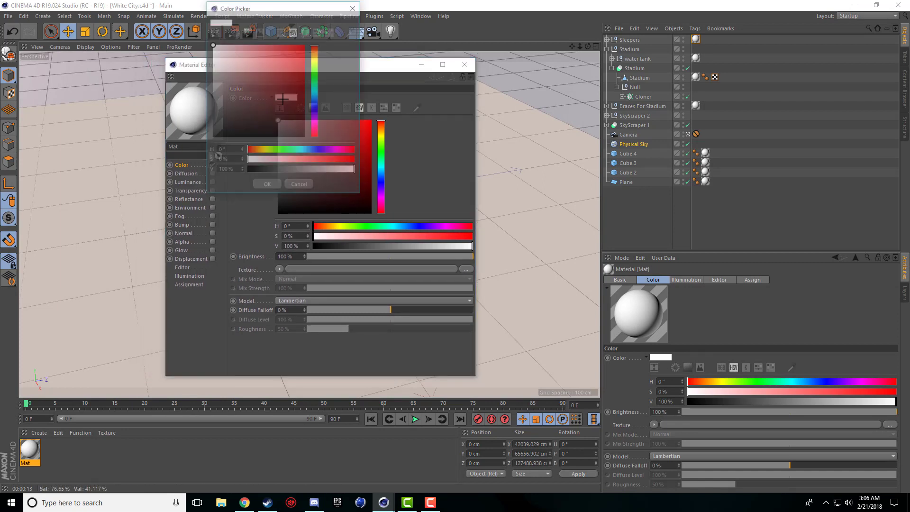
{"action": "left_click", "coordinate": [279, 186]}
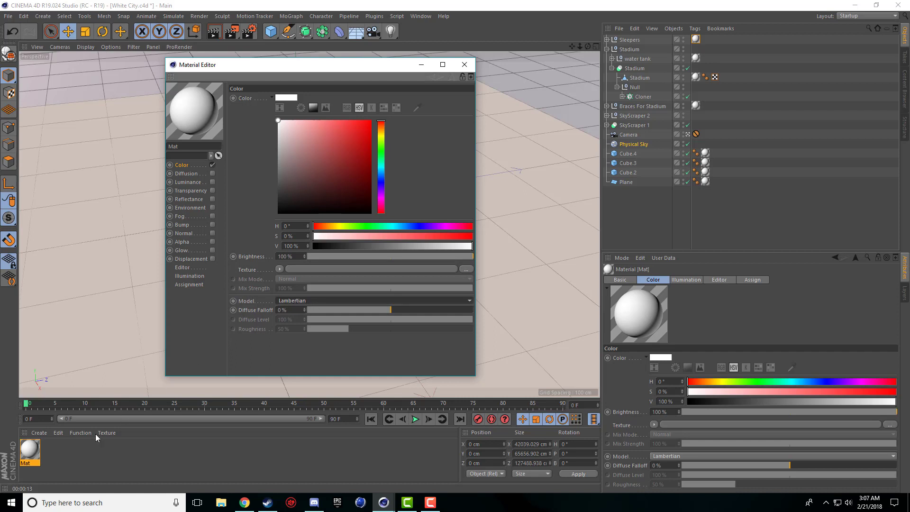
{"action": "double_click", "coordinate": [96, 448]}
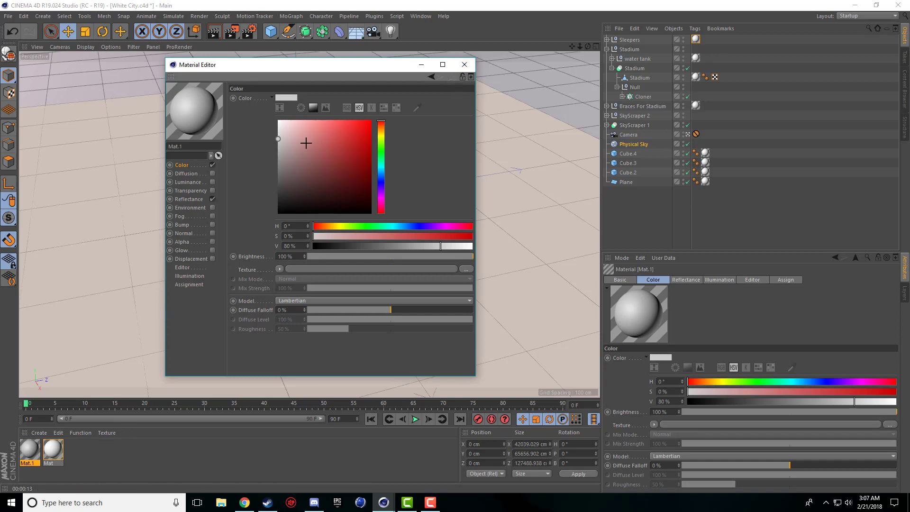
{"action": "left_click", "coordinate": [465, 65]}
{"action": "key", "text": "Delete"}
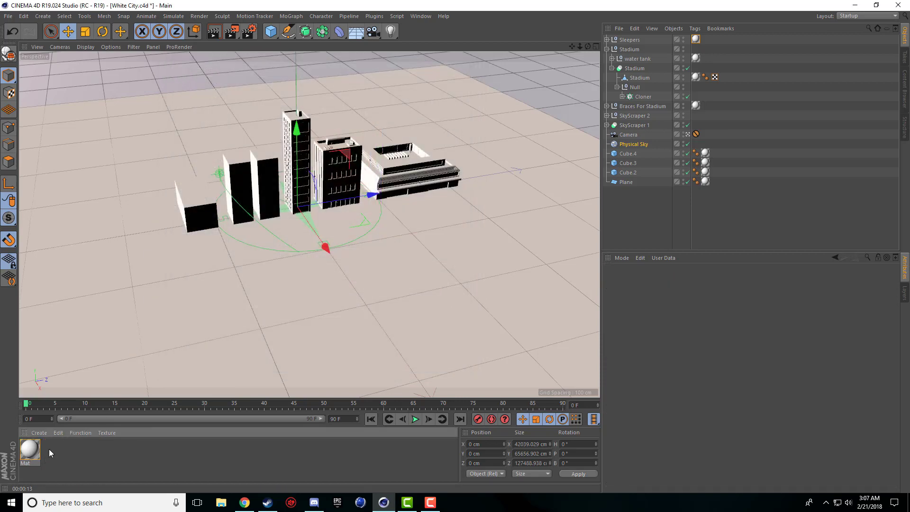
{"action": "double_click", "coordinate": [29, 450]}
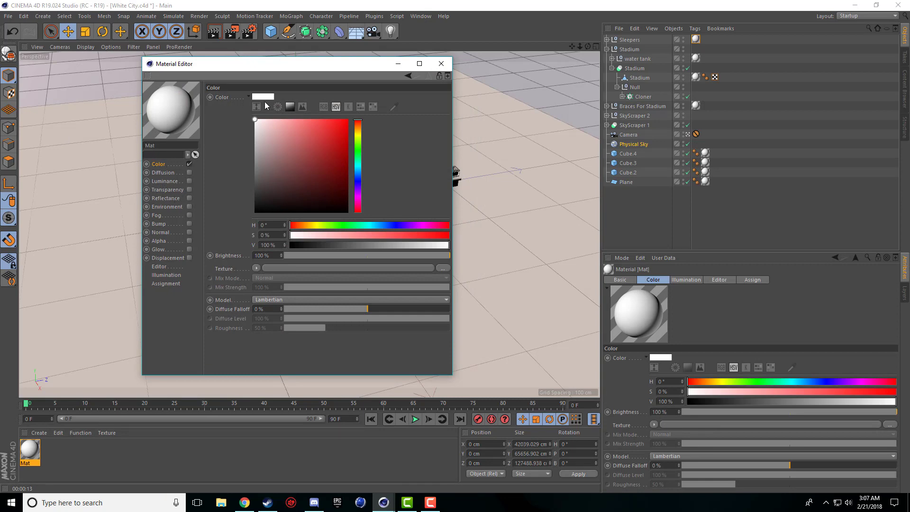
{"action": "left_click", "coordinate": [440, 64]}
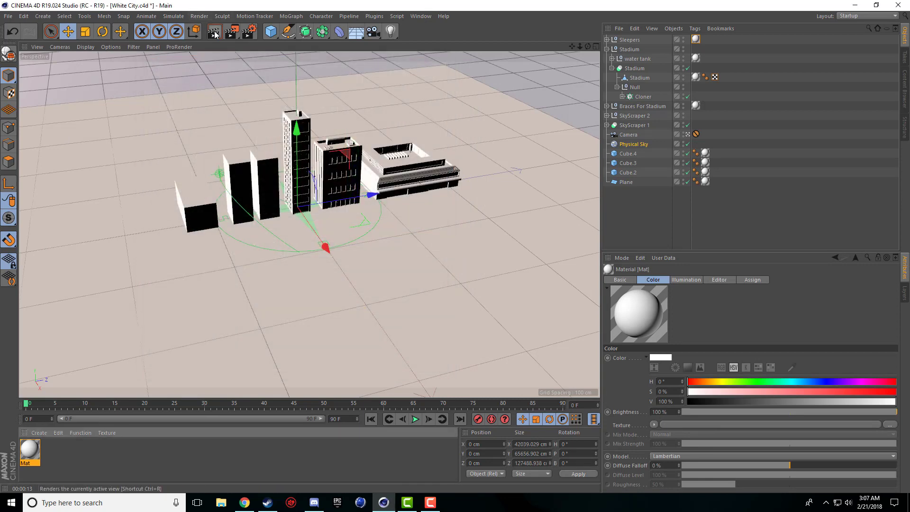
Step: Review the Global Illumination and Ambient Occlusion effects in the render settings and render the perspective view
{"action": "left_click", "coordinate": [249, 31]}
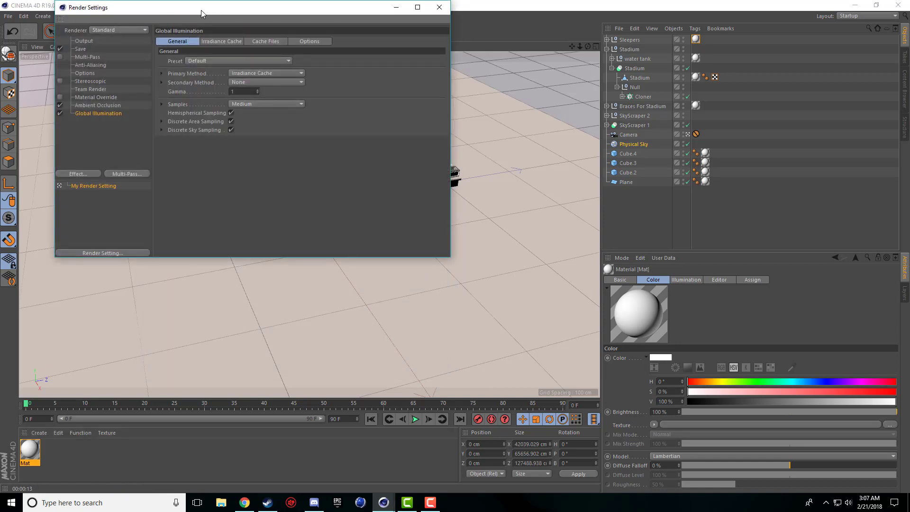
{"action": "left_click_drag", "start_coordinate": [202, 13], "coordinate": [325, 58]}
{"action": "left_click", "coordinate": [220, 150]}
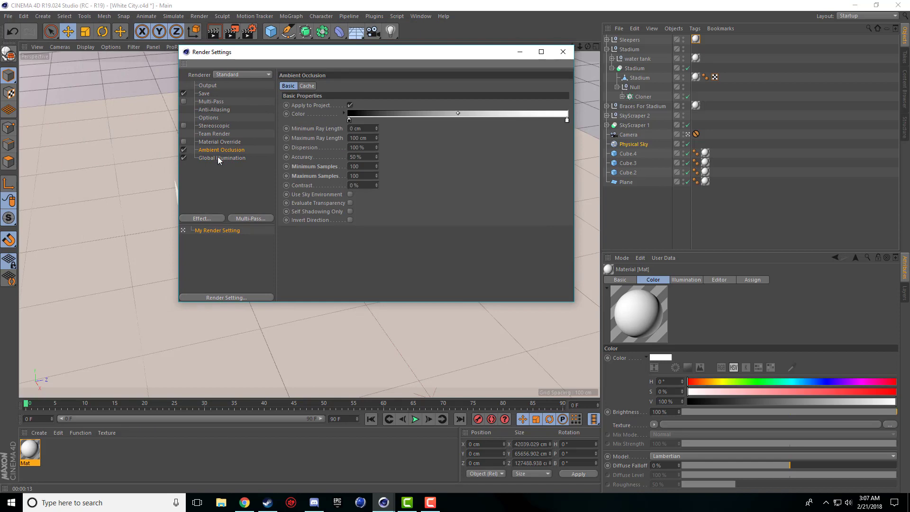
{"action": "left_click", "coordinate": [240, 184]}
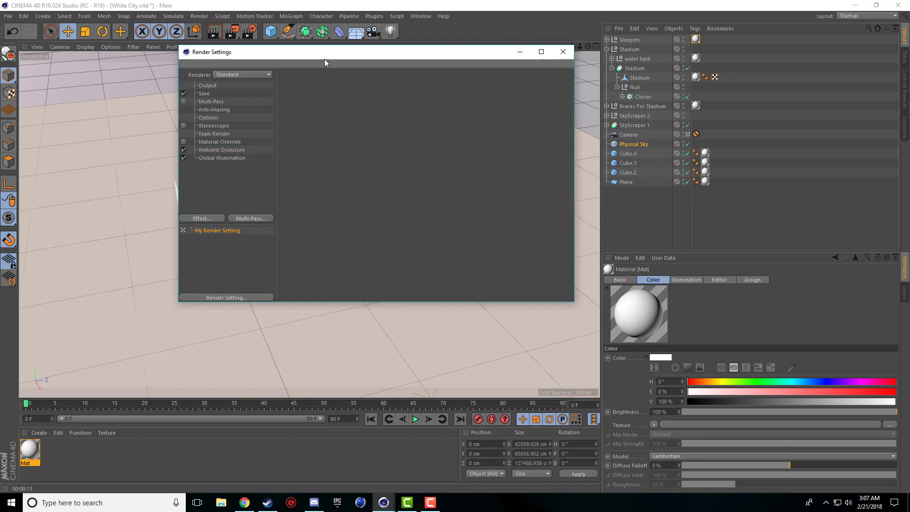
{"action": "left_click_drag", "start_coordinate": [325, 56], "coordinate": [238, 56]}
{"action": "left_click", "coordinate": [475, 52]}
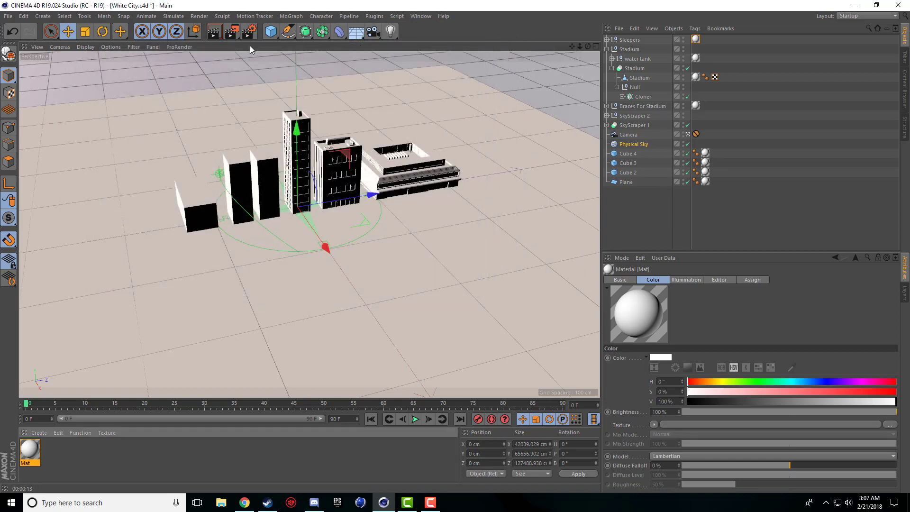
{"action": "left_click", "coordinate": [214, 31]}
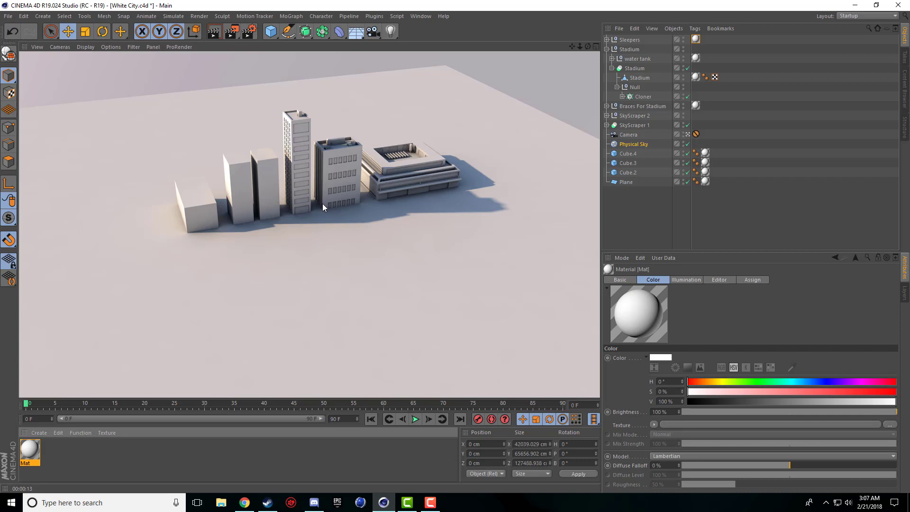
Step: Select the low box building Cube.4 and frame the buildings in the Top, Front and Right views before returning to the full perspective view
{"action": "left_click", "coordinate": [211, 210]}
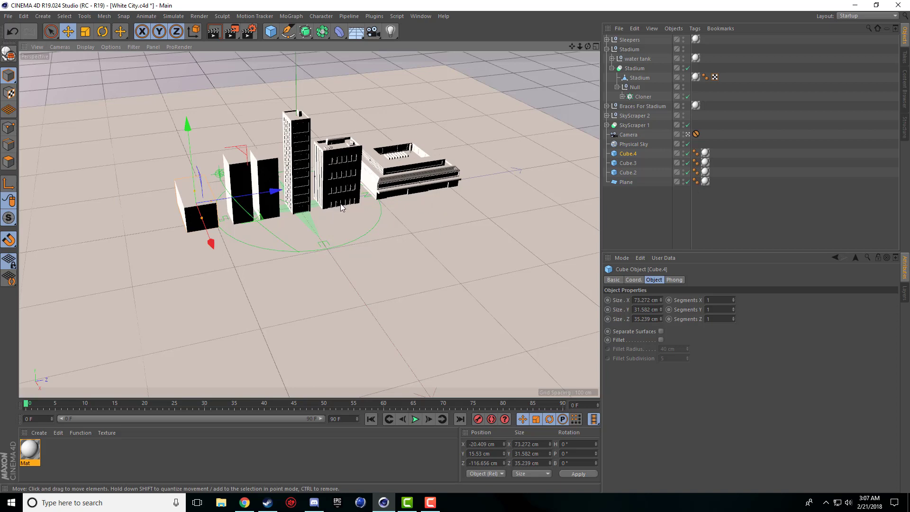
{"action": "middle_click", "coordinate": [320, 225]}
{"action": "scroll", "coordinate": [466, 135], "scroll_direction": "down", "scroll_amount": 15}
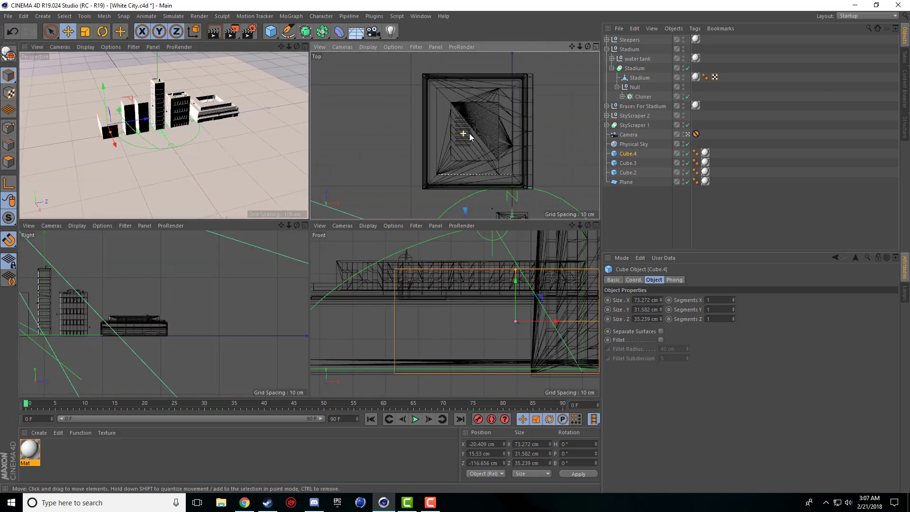
{"action": "left_click_drag", "start_coordinate": [573, 44], "coordinate": [554, 13]}
{"action": "scroll", "coordinate": [487, 155], "scroll_direction": "up", "scroll_amount": 5}
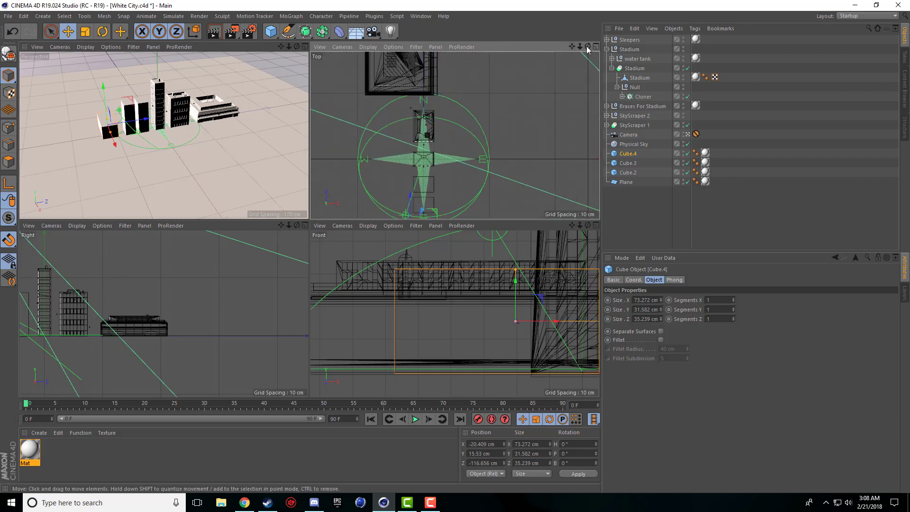
{"action": "left_click_drag", "start_coordinate": [572, 46], "coordinate": [614, 81]}
{"action": "scroll", "coordinate": [482, 165], "scroll_direction": "down", "scroll_amount": 5}
{"action": "scroll", "coordinate": [482, 167], "scroll_direction": "down", "scroll_amount": 3}
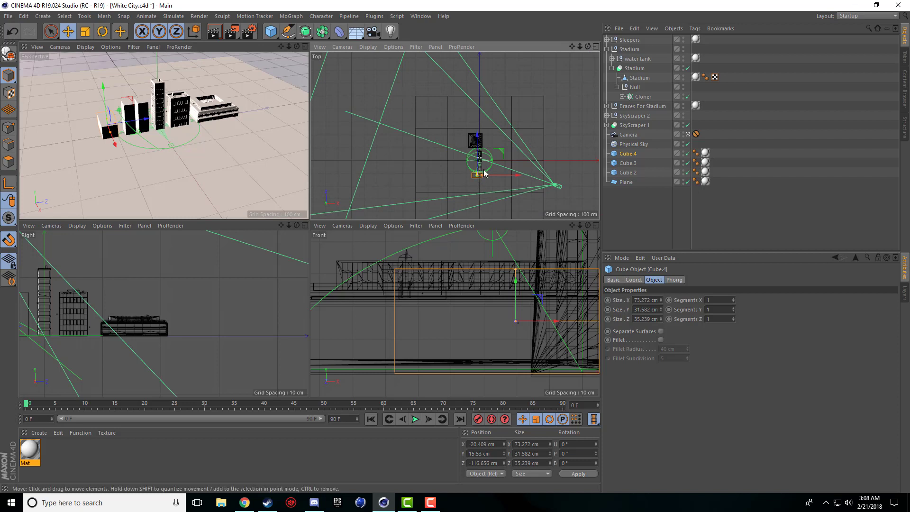
{"action": "scroll", "coordinate": [489, 139], "scroll_direction": "up", "scroll_amount": 3}
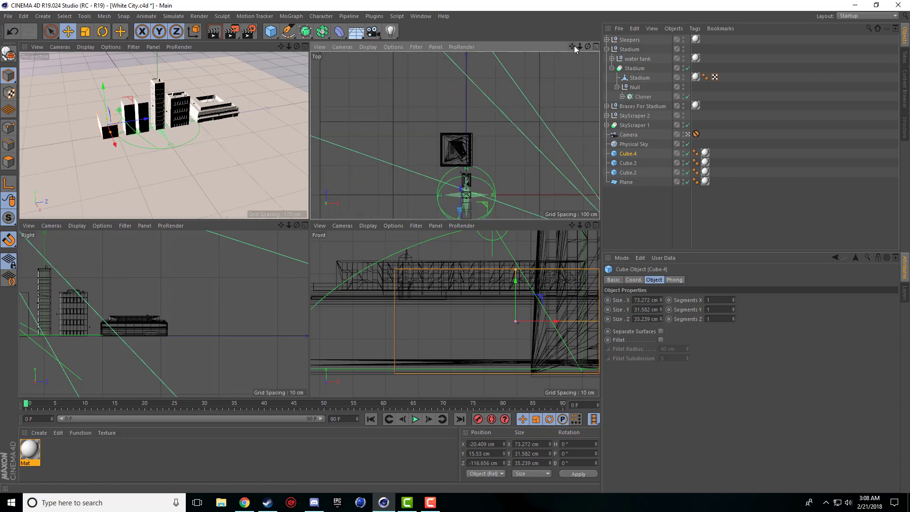
{"action": "left_click_drag", "start_coordinate": [573, 46], "coordinate": [567, 0]}
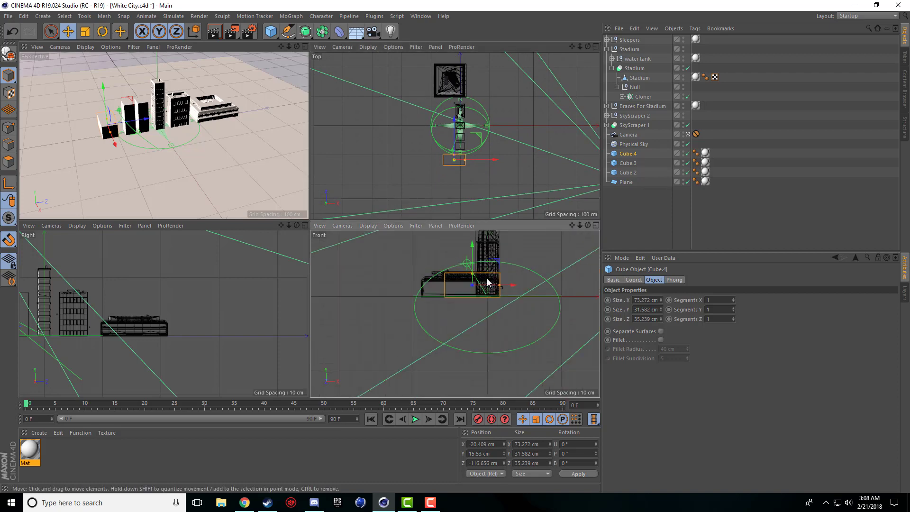
{"action": "scroll", "coordinate": [226, 300], "scroll_direction": "down", "scroll_amount": 4}
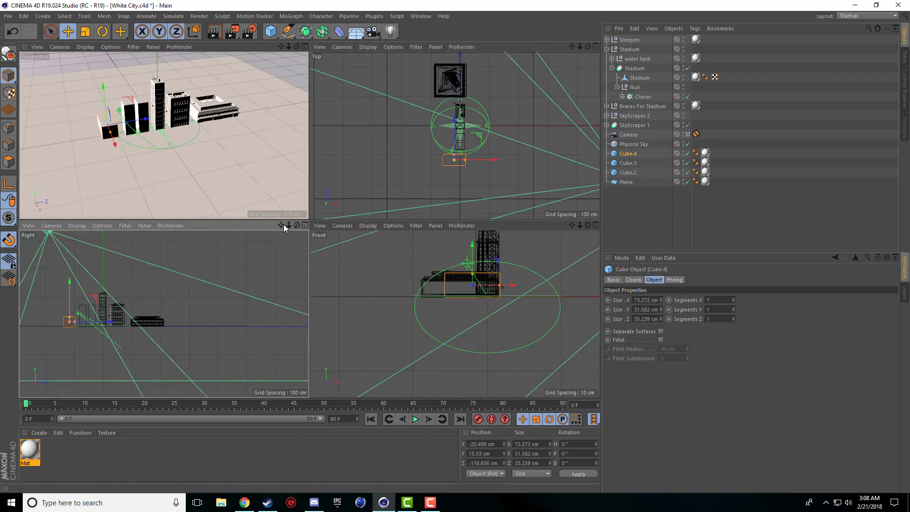
{"action": "left_click_drag", "start_coordinate": [282, 225], "coordinate": [359, 229]}
{"action": "middle_click", "coordinate": [168, 206]}
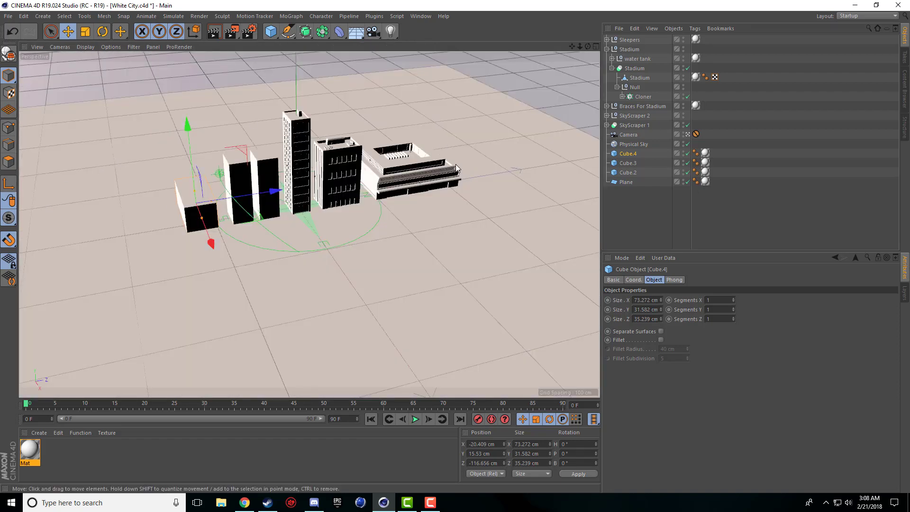
Step: Select the low box building Cube.4, leave the scene camera's view and frame the box close up in the free perspective view
{"action": "left_click", "coordinate": [628, 162]}
{"action": "left_click", "coordinate": [628, 172]}
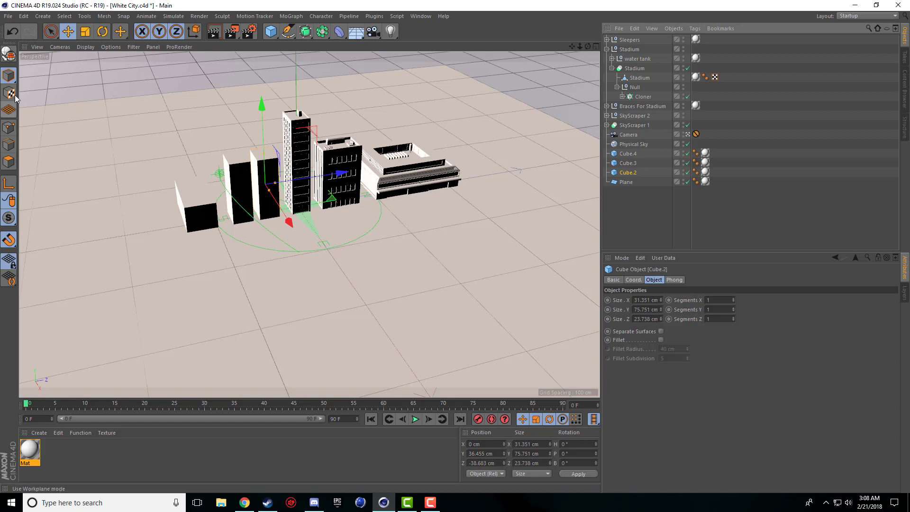
{"action": "left_click", "coordinate": [193, 212]}
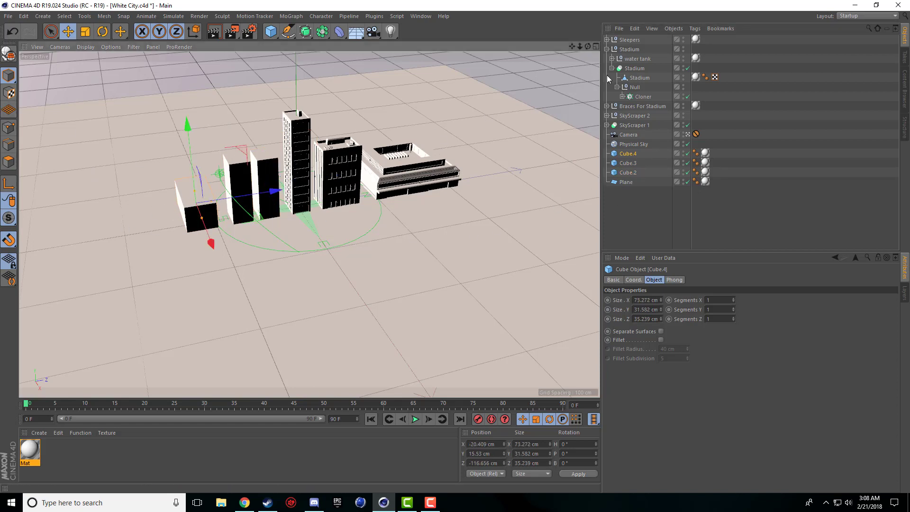
{"action": "left_click", "coordinate": [687, 134]}
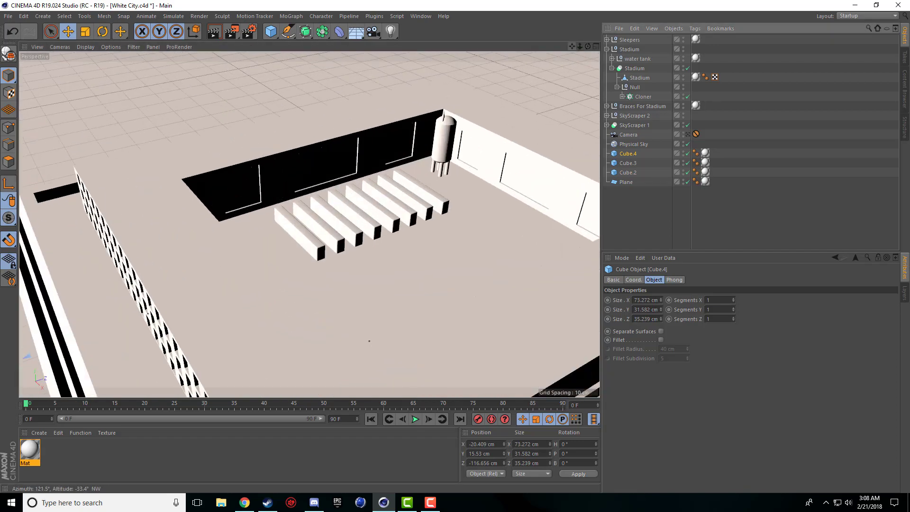
{"action": "scroll", "coordinate": [456, 152], "scroll_direction": "down", "scroll_amount": 10}
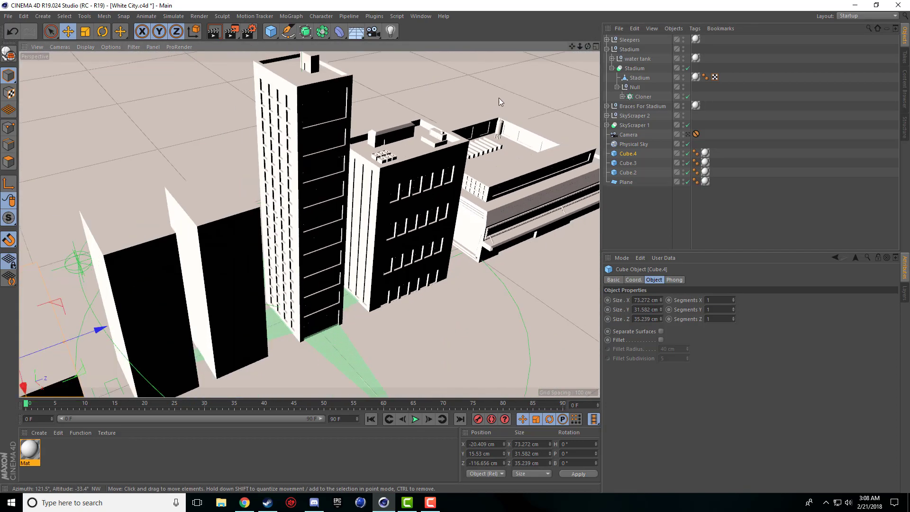
{"action": "key", "text": "o"}
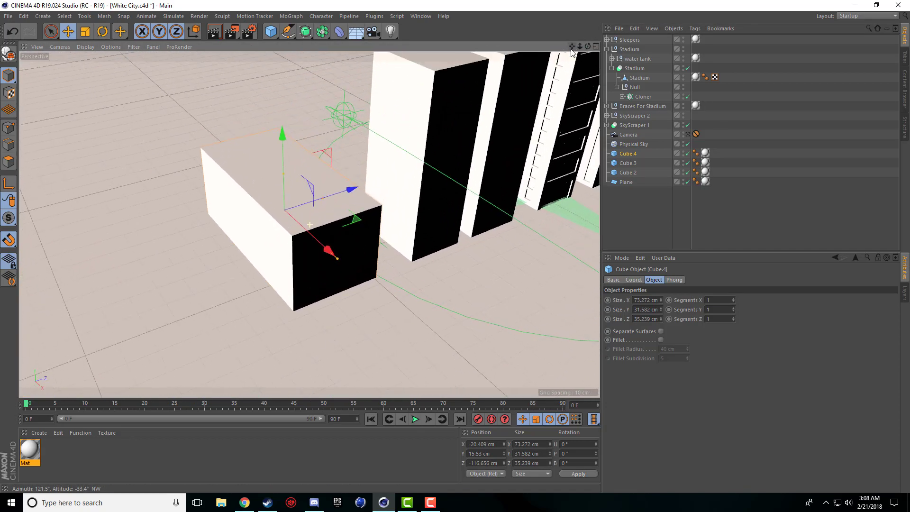
{"action": "scroll", "coordinate": [412, 159], "scroll_direction": "up", "scroll_amount": 3}
{"action": "left_click_drag", "start_coordinate": [572, 47], "coordinate": [666, 13]}
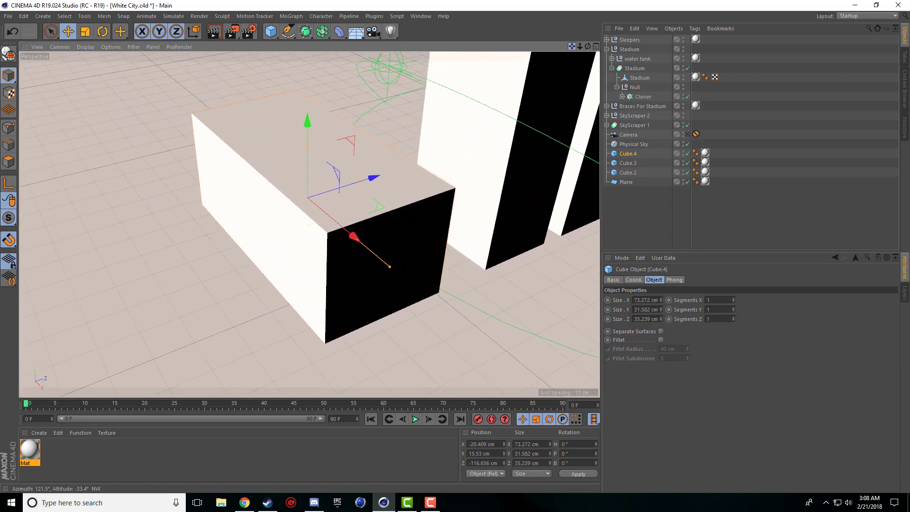
{"action": "middle_click_drag", "start_coordinate": [393, 161], "coordinate": [379, 146], "text": "alt"}
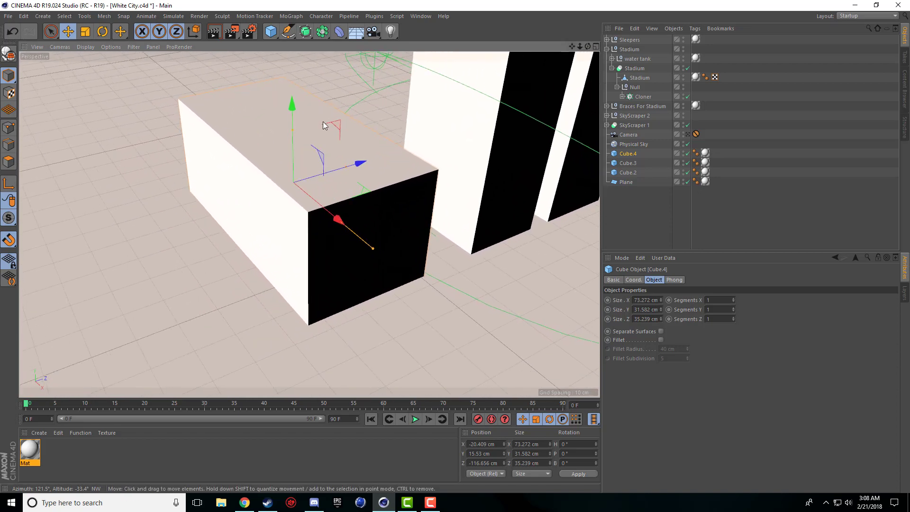
Step: Look through the scene camera, inspect its Protection tag and object settings, and switch back to the free perspective view
{"action": "left_click", "coordinate": [621, 134]}
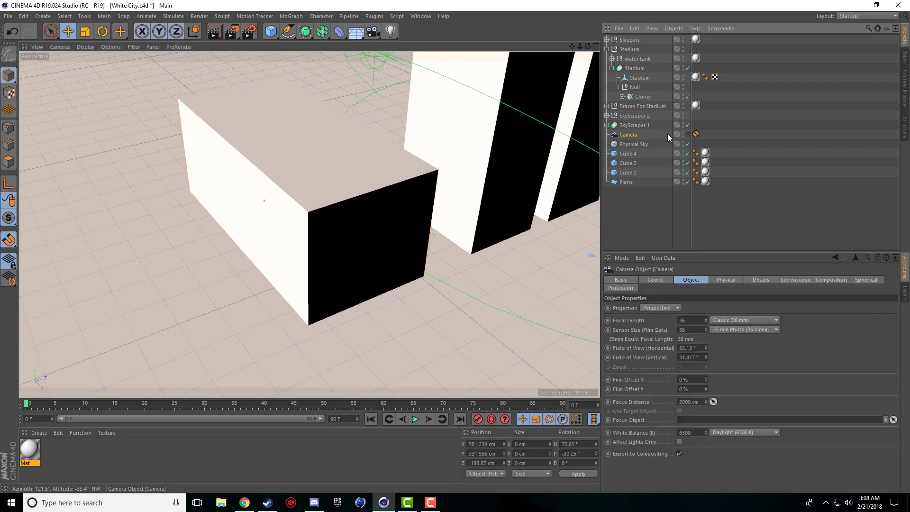
{"action": "left_click", "coordinate": [687, 135]}
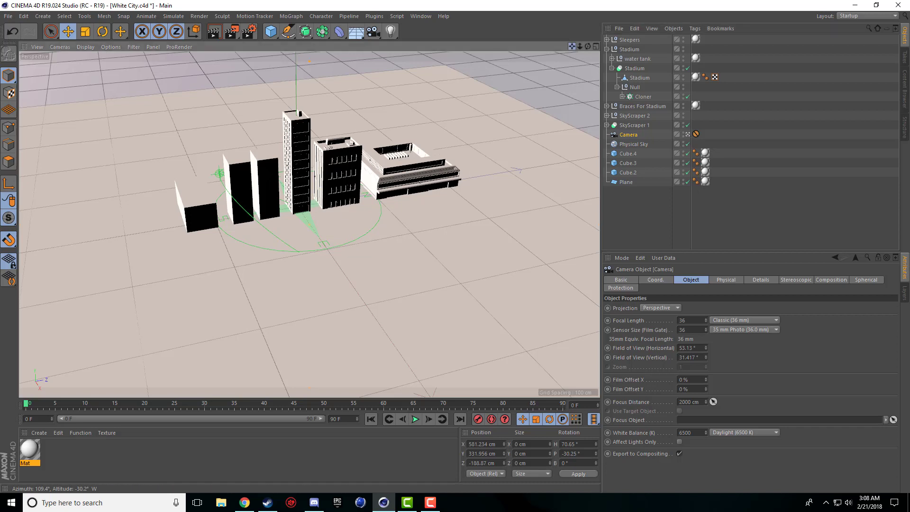
{"action": "left_click", "coordinate": [696, 135]}
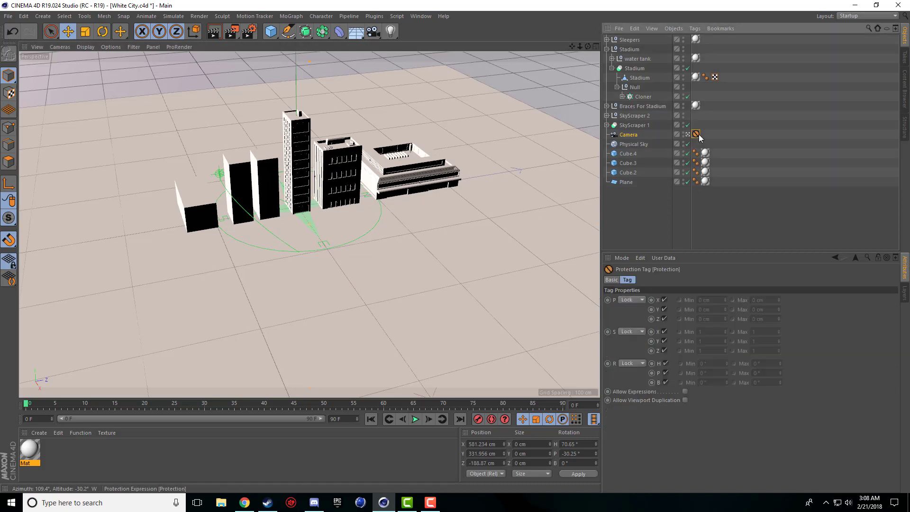
{"action": "left_click", "coordinate": [628, 136]}
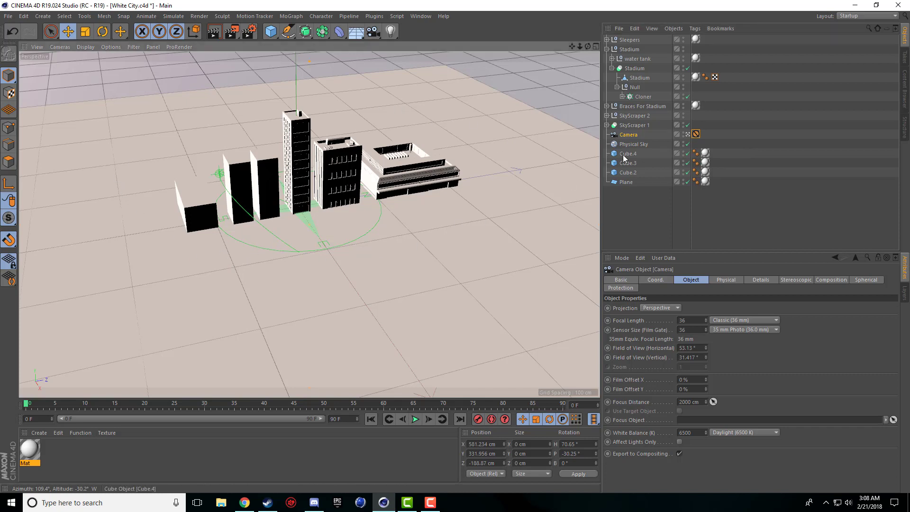
{"action": "left_click", "coordinate": [687, 134]}
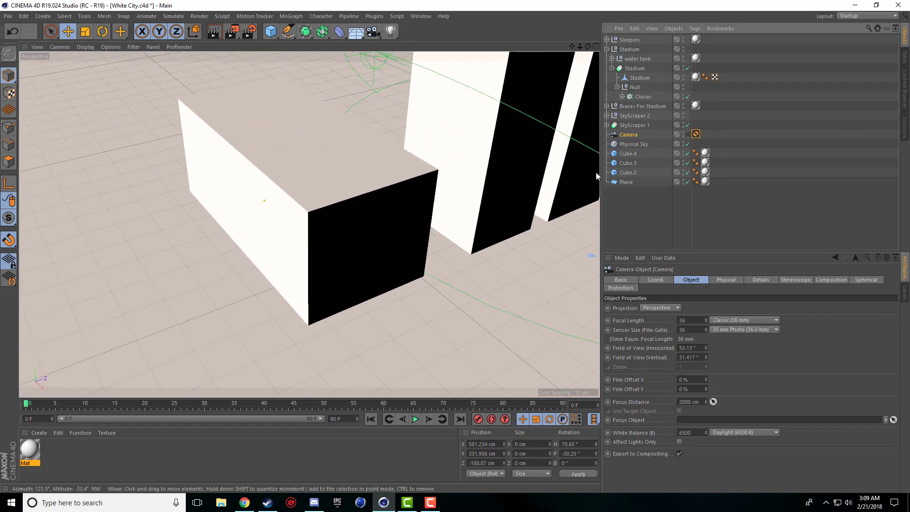
Step: Make the box building Cube.4 editable and switch to polygon mode
{"action": "left_click", "coordinate": [349, 204]}
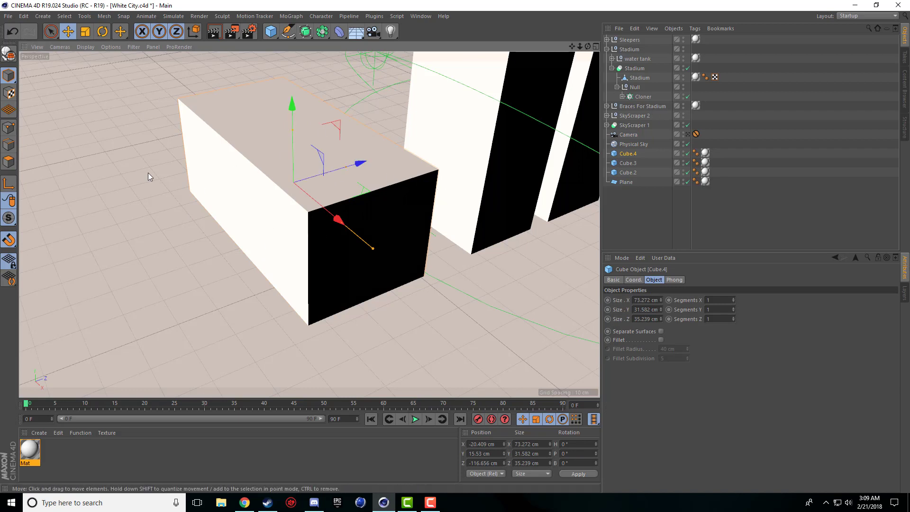
{"action": "left_click", "coordinate": [8, 54]}
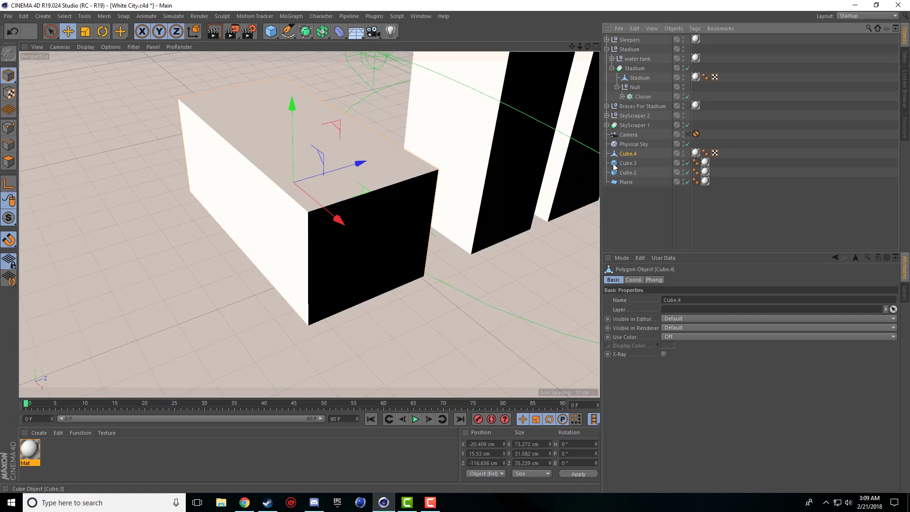
{"action": "left_click", "coordinate": [9, 162]}
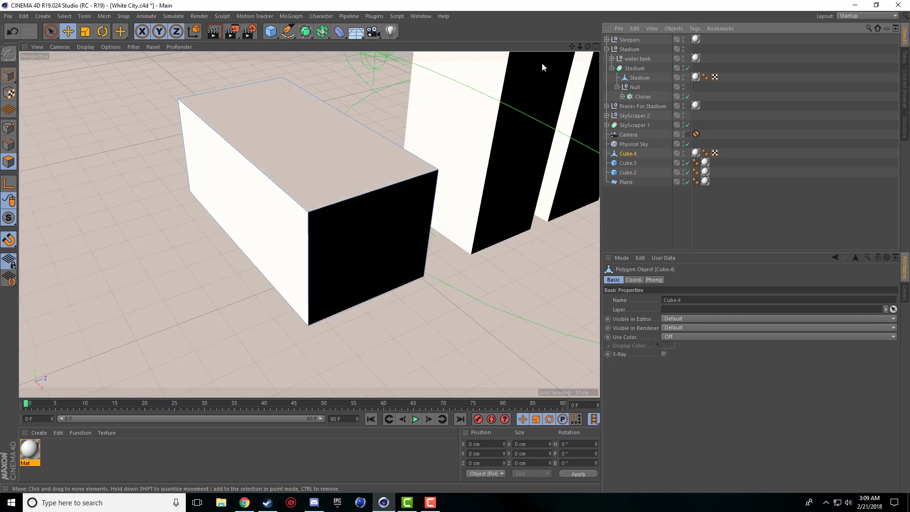
{"action": "left_click_drag", "start_coordinate": [582, 47], "coordinate": [517, 31]}
{"action": "left_click_drag", "start_coordinate": [309, 224], "coordinate": [309, 224]}
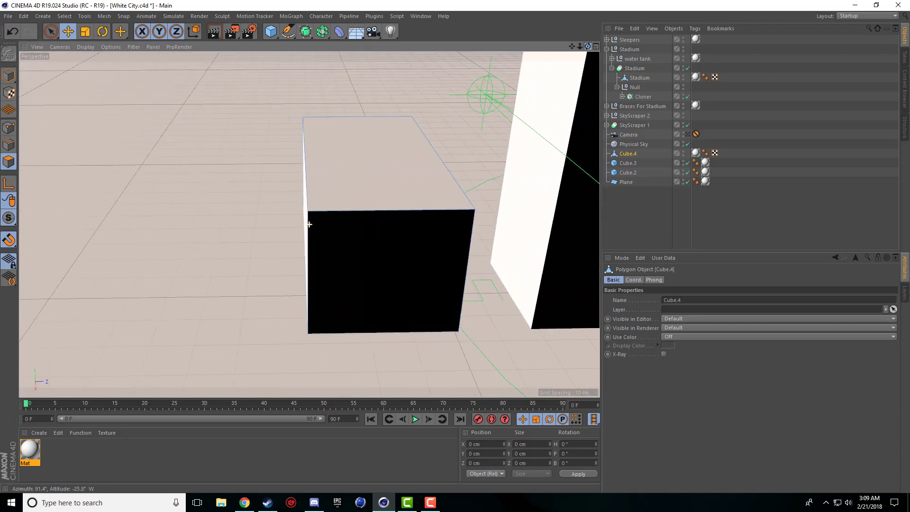
{"action": "left_click_drag", "start_coordinate": [588, 46], "coordinate": [599, 43]}
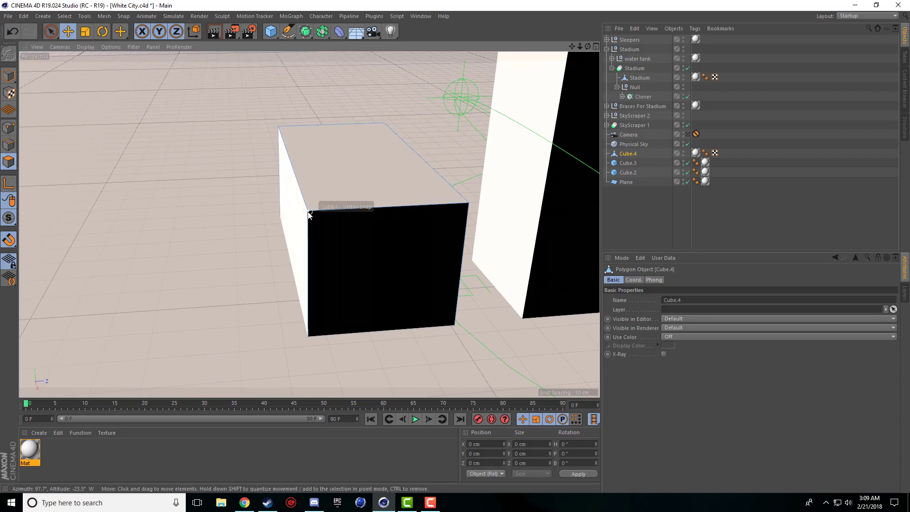
Step: Select the box's long top edge facing away from the other buildings in edge mode and frame it in the Right view
{"action": "left_click", "coordinate": [9, 144]}
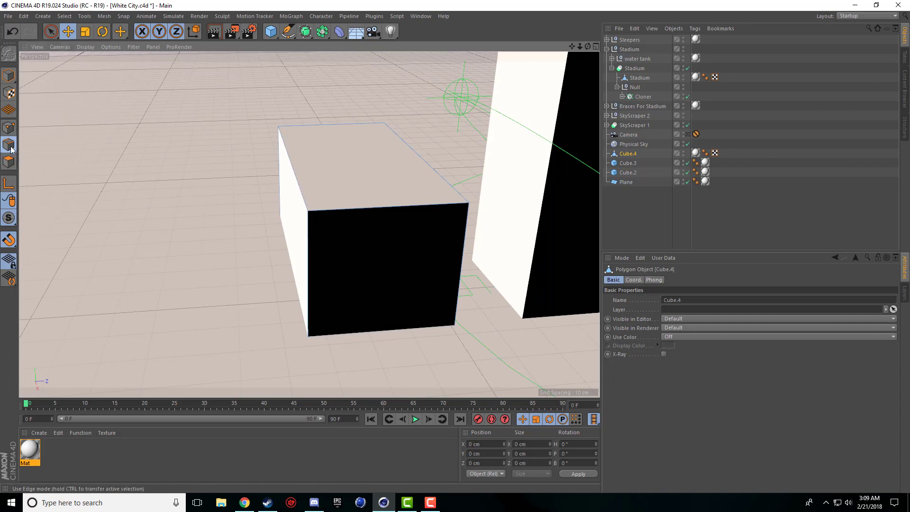
{"action": "left_click", "coordinate": [66, 38]}
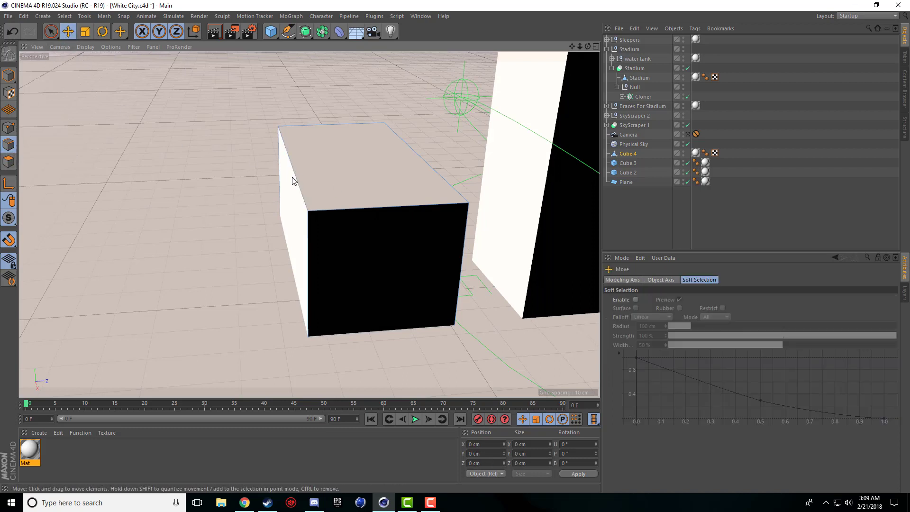
{"action": "left_click", "coordinate": [295, 175]}
{"action": "middle_click", "coordinate": [307, 175]}
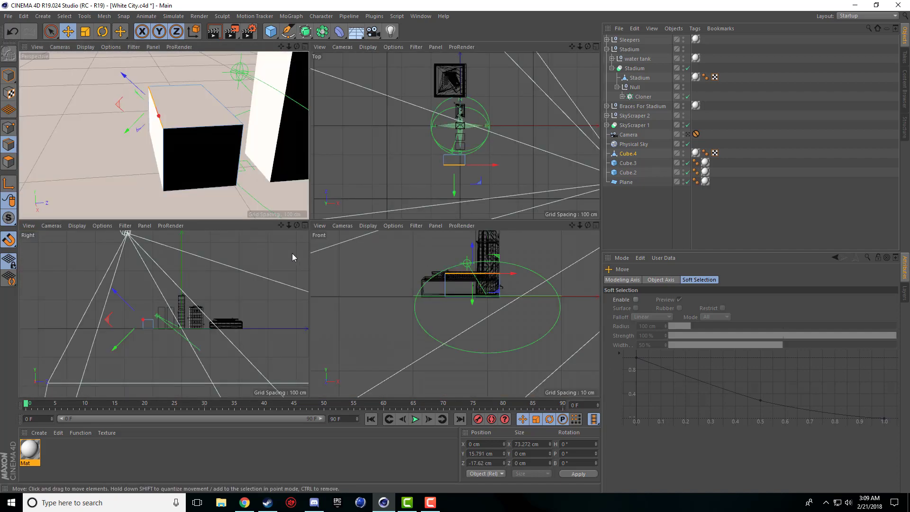
{"action": "right_click_drag", "start_coordinate": [142, 289], "coordinate": [266, 272], "text": "alt"}
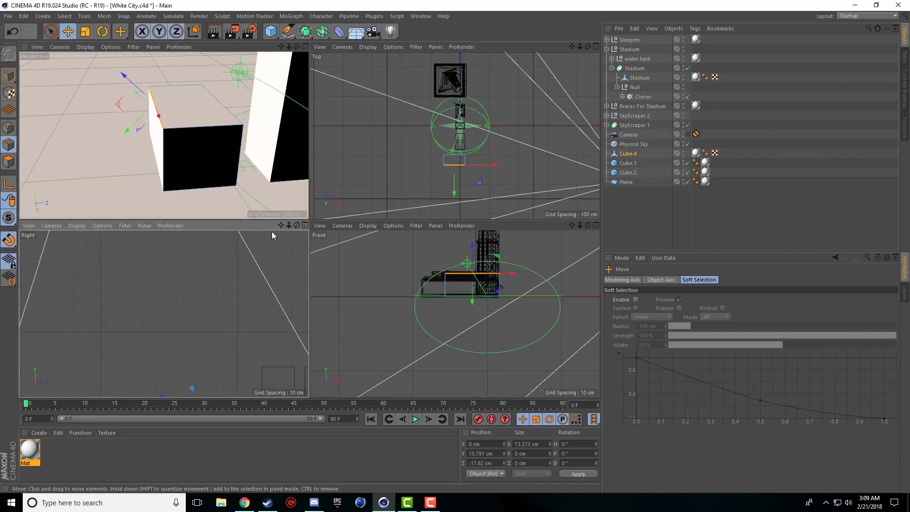
{"action": "middle_click_drag", "start_coordinate": [162, 384], "coordinate": [227, 283], "text": "alt"}
{"action": "right_click_drag", "start_coordinate": [227, 283], "coordinate": [225, 298], "text": "alt"}
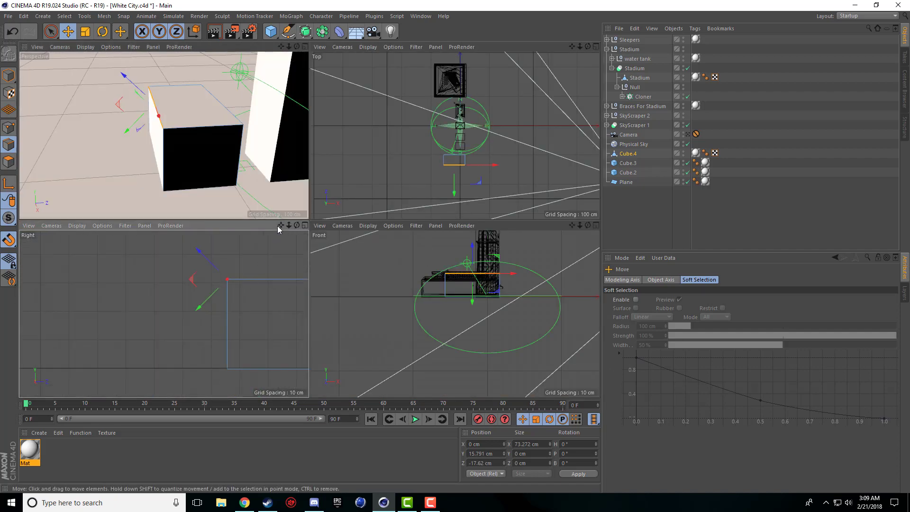
Step: Try to slant the roof by raising the selected top edge in the Right view, and undo the move
{"action": "left_click_drag", "start_coordinate": [279, 226], "coordinate": [253, 249]}
{"action": "left_click_drag", "start_coordinate": [154, 336], "coordinate": [156, 284]}
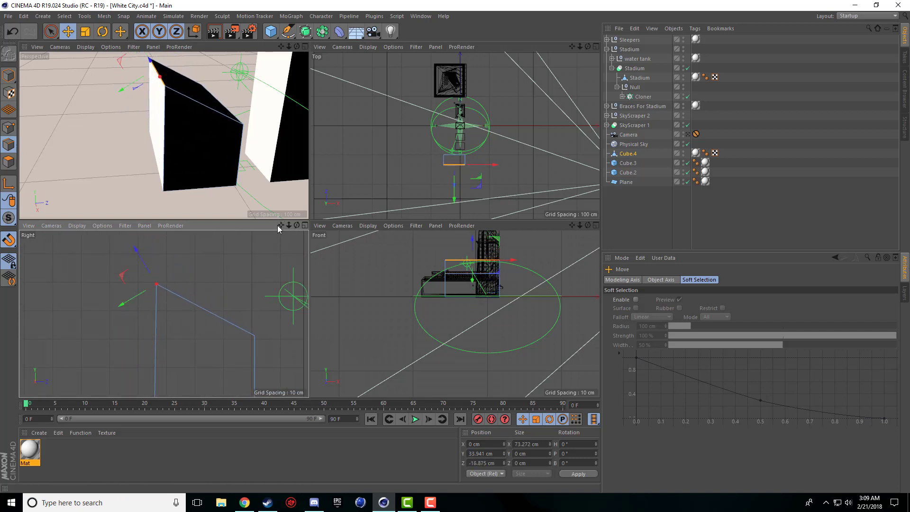
{"action": "left_click_drag", "start_coordinate": [280, 226], "coordinate": [288, 179]}
{"action": "left_click_drag", "start_coordinate": [207, 245], "coordinate": [163, 244]}
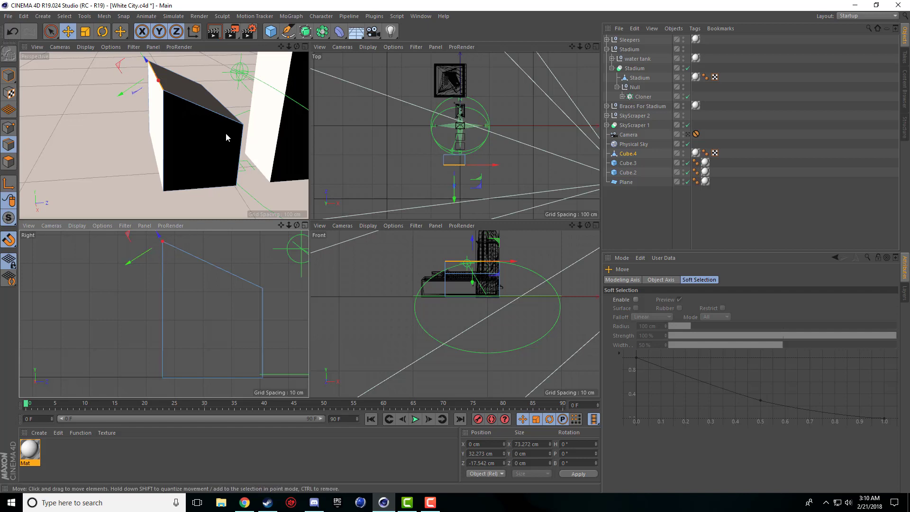
{"action": "key", "text": "ctrl+z"}
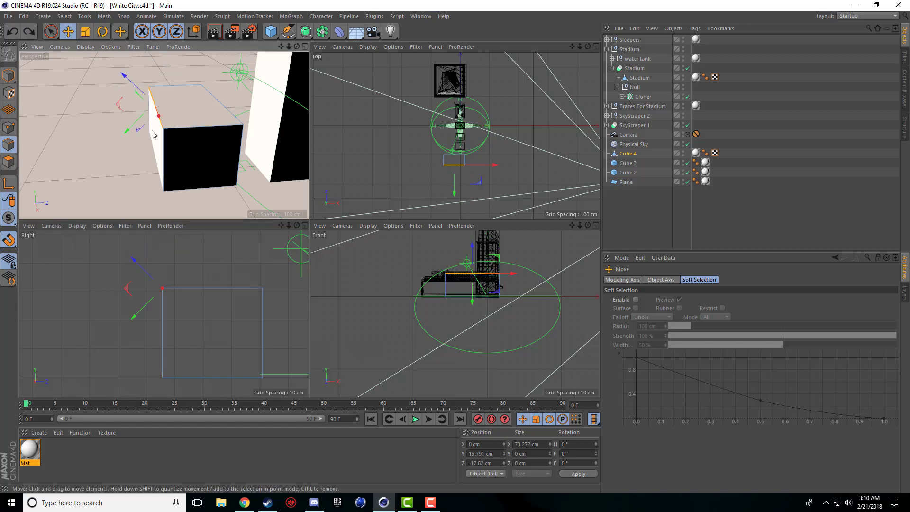
Step: Try to move the selected top edge in the perspective view, undo it, and return to the Move tool
{"action": "scroll", "coordinate": [180, 116], "scroll_direction": "up", "scroll_amount": 3}
{"action": "left_click_drag", "start_coordinate": [198, 99], "coordinate": [193, 103]}
{"action": "key", "text": "ctrl+z"}
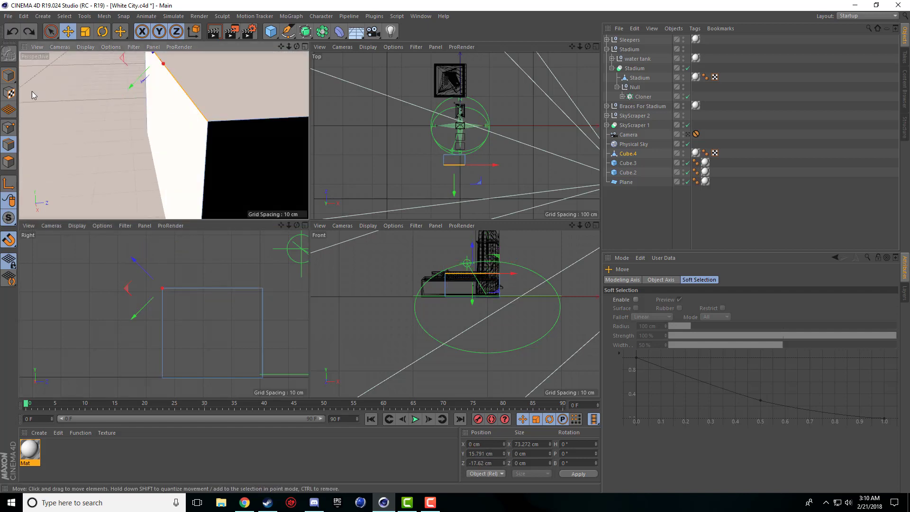
{"action": "left_click", "coordinate": [50, 32]}
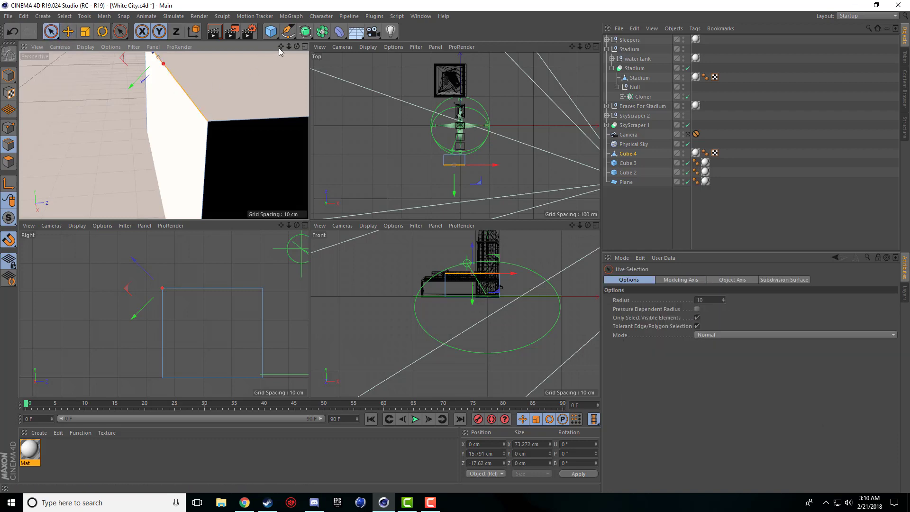
{"action": "scroll", "coordinate": [164, 135], "scroll_direction": "down", "scroll_amount": 3}
{"action": "scroll", "coordinate": [164, 135], "scroll_direction": "up", "scroll_amount": 3}
{"action": "key", "text": "e"}
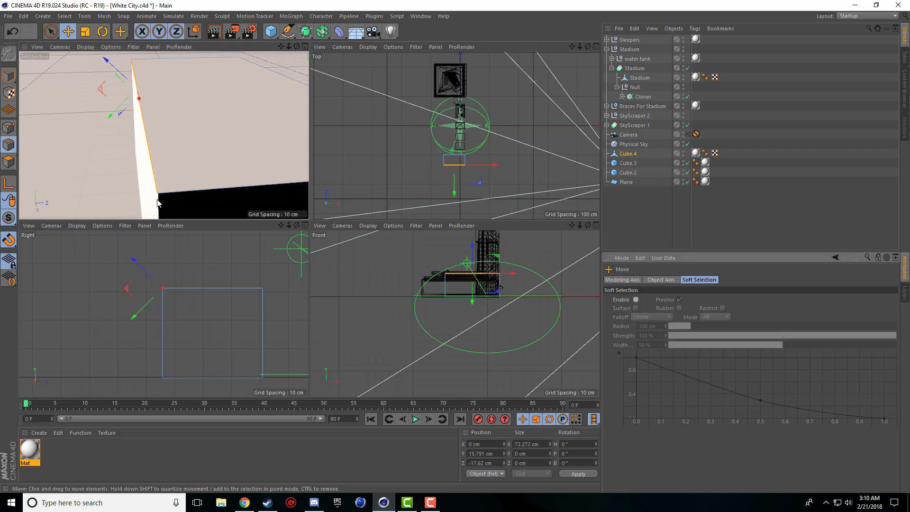
Step: Switch to point mode and select the two top corner points on the box's side facing away from the other buildings
{"action": "left_click", "coordinate": [14, 127]}
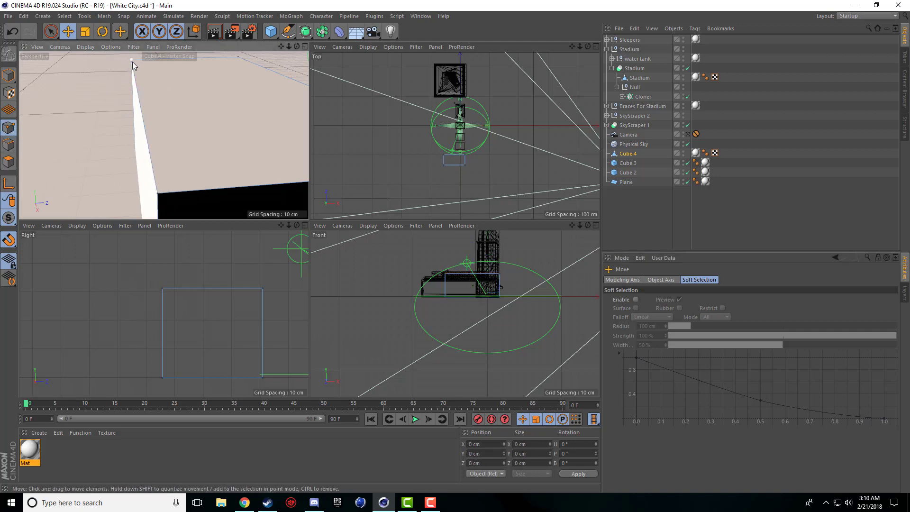
{"action": "left_click", "coordinate": [132, 65]}
{"action": "left_click", "coordinate": [157, 193], "text": "shift"}
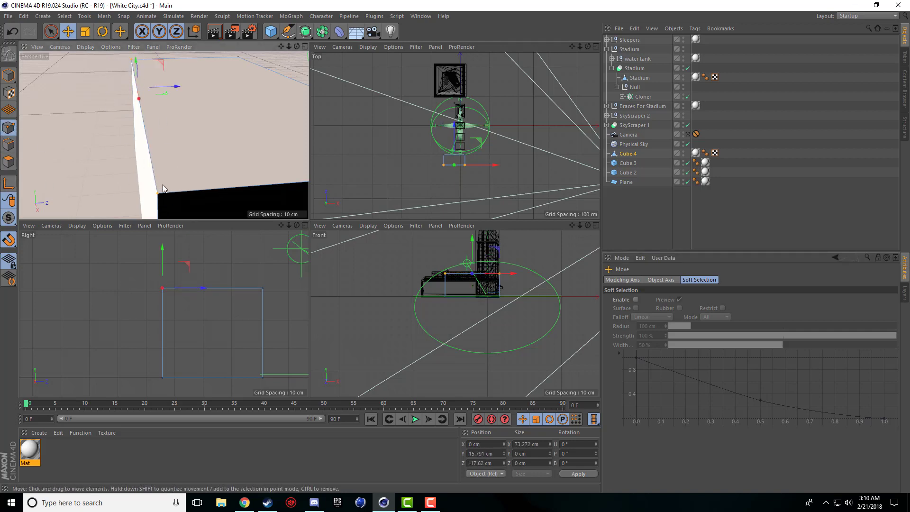
{"action": "middle_click", "coordinate": [203, 128]}
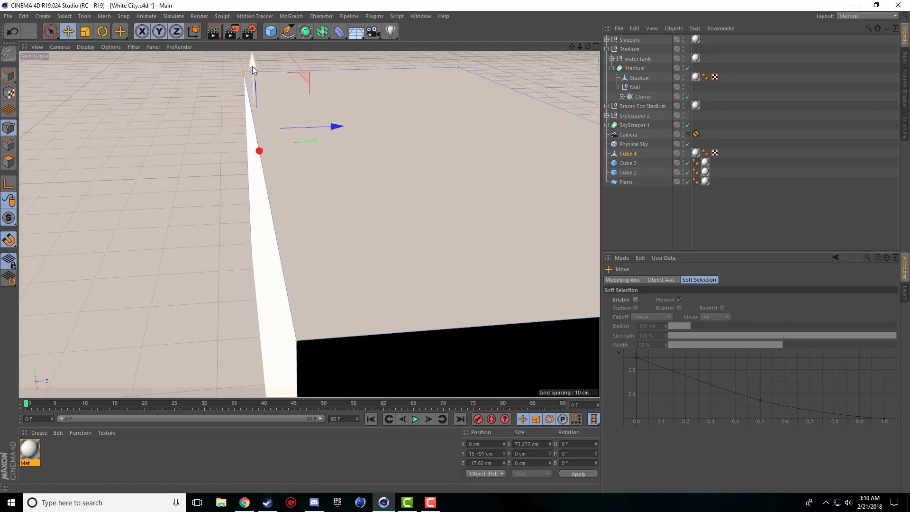
Step: Try raising the two corner points to about 28.6 cm in Y, check the slope through the scene camera, and undo the move
{"action": "middle_click", "coordinate": [231, 190]}
{"action": "left_click_drag", "start_coordinate": [164, 271], "coordinate": [164, 225]}
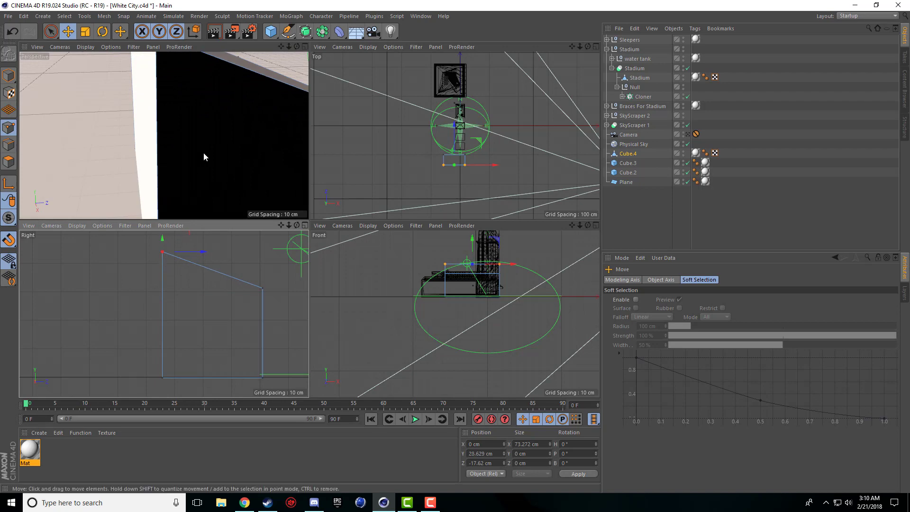
{"action": "middle_click", "coordinate": [234, 175]}
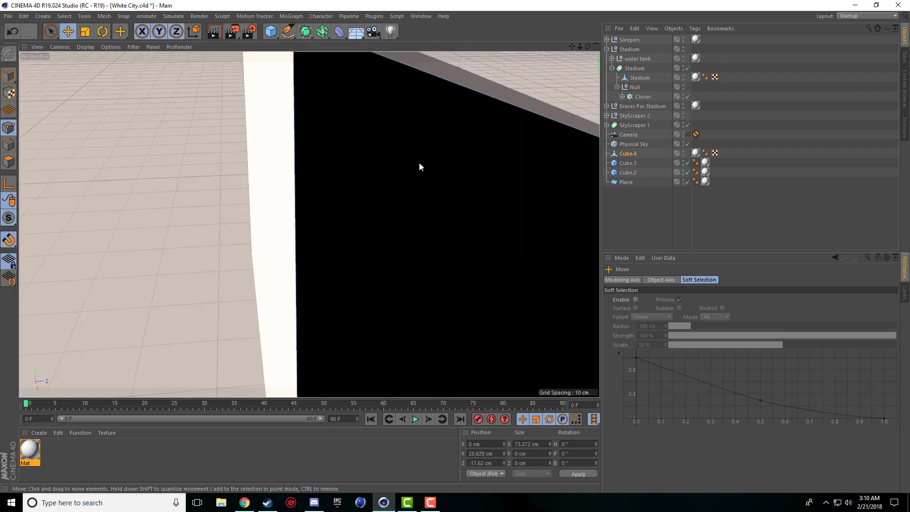
{"action": "left_click", "coordinate": [688, 134]}
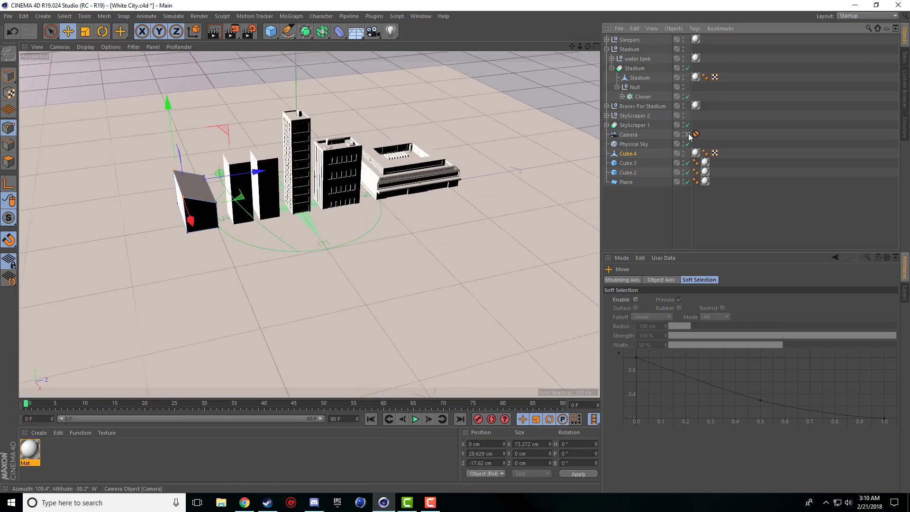
{"action": "key", "text": "ctrl+z"}
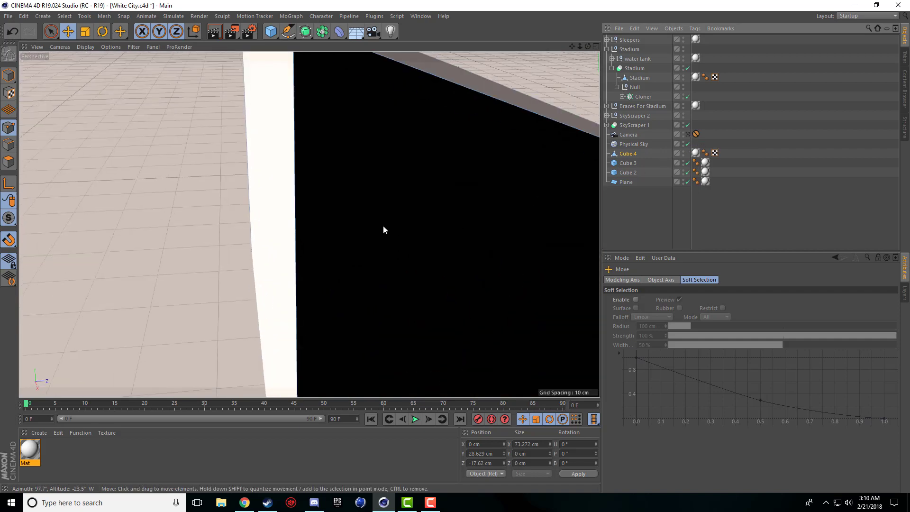
{"action": "key", "text": "ctrl+z"}
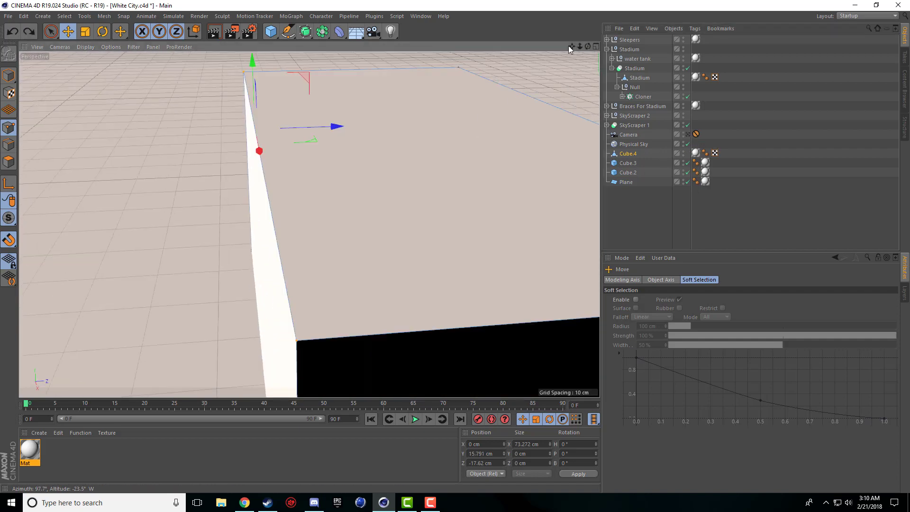
Step: Select the two top corner points on the box's side facing the neighbouring buildings, using Live Selection
{"action": "left_click_drag", "start_coordinate": [571, 46], "coordinate": [308, 43]}
{"action": "scroll", "coordinate": [370, 189], "scroll_direction": "down", "scroll_amount": 2}
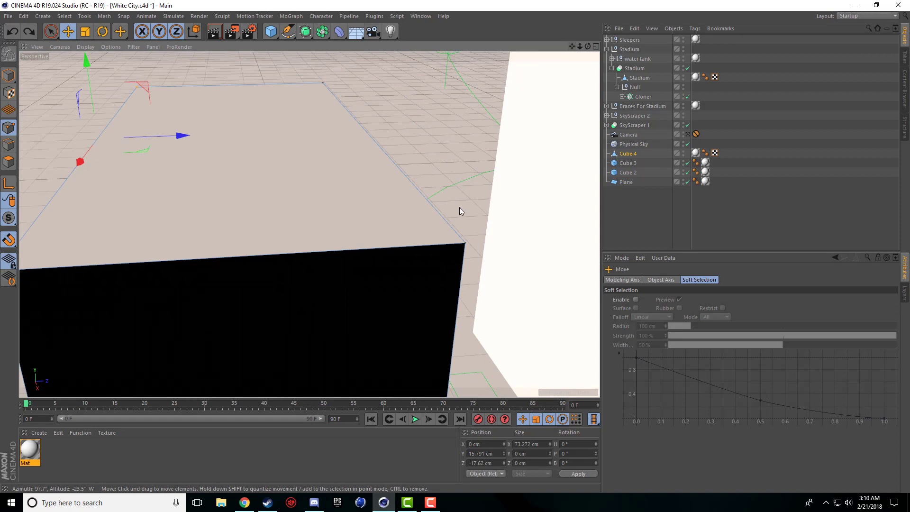
{"action": "left_click_drag", "start_coordinate": [459, 207], "coordinate": [466, 236]}
{"action": "key", "text": "ctrl+z"}
{"action": "left_click", "coordinate": [466, 232]}
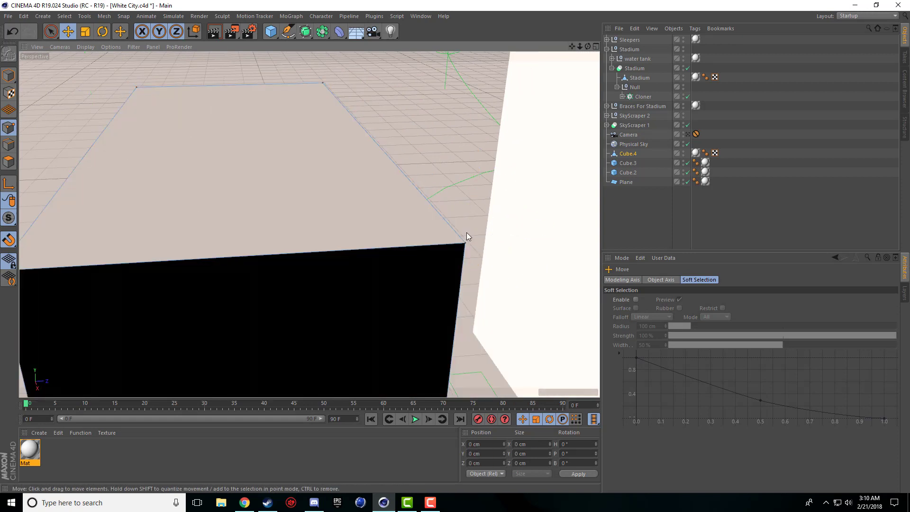
{"action": "left_click", "coordinate": [50, 32]}
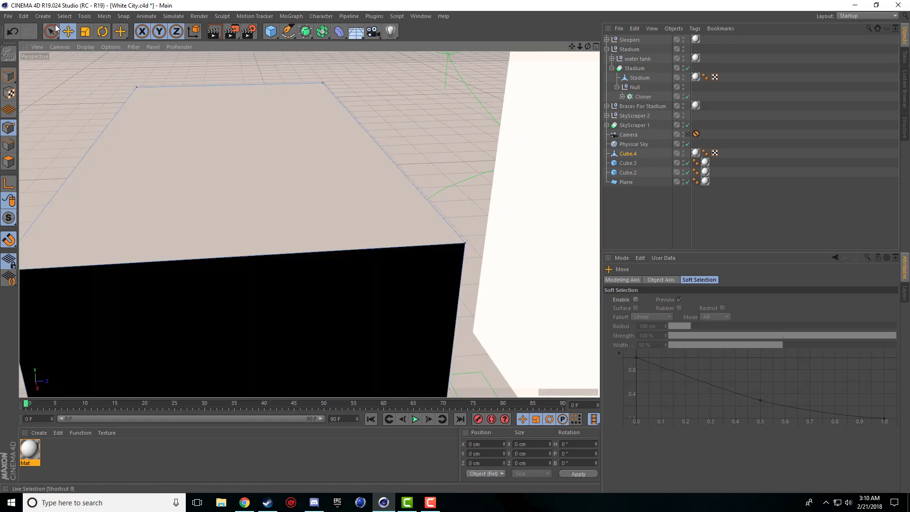
{"action": "left_click", "coordinate": [464, 243]}
{"action": "left_click", "coordinate": [322, 84], "text": "shift"}
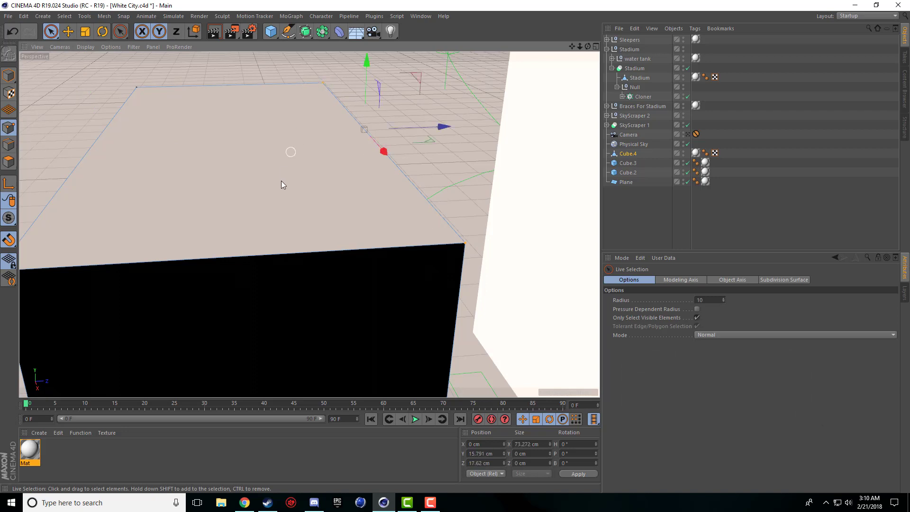
Step: Raise the two selected corner points to about 27.5 cm in Y in the Right view to slant the roof
{"action": "middle_click", "coordinate": [356, 118]}
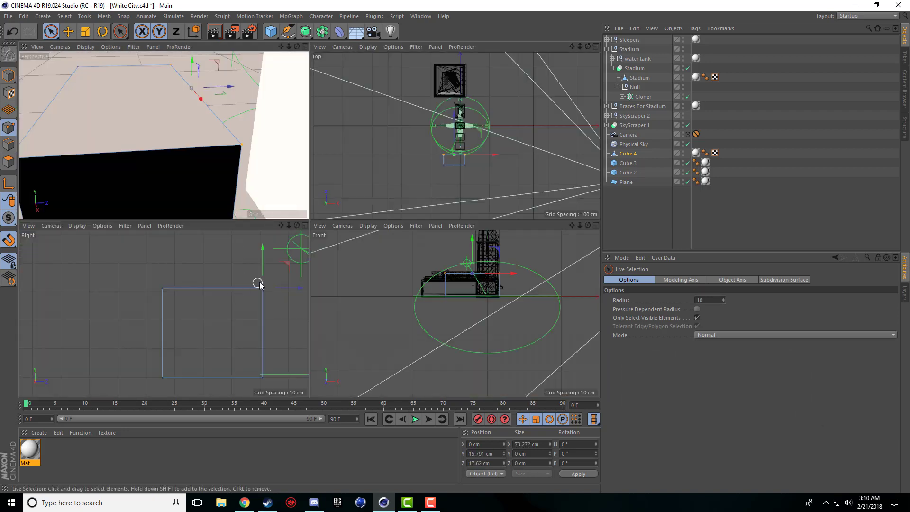
{"action": "left_click_drag", "start_coordinate": [265, 261], "coordinate": [258, 183]}
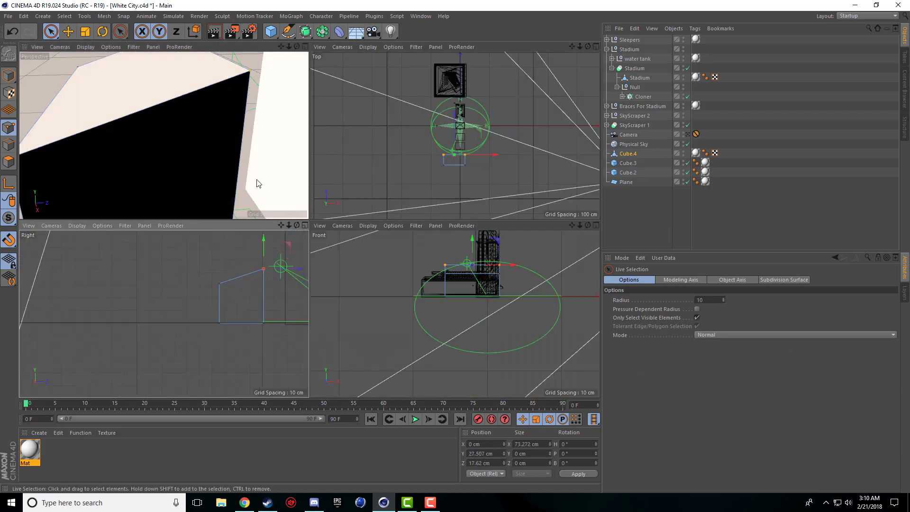
{"action": "middle_click", "coordinate": [254, 150]}
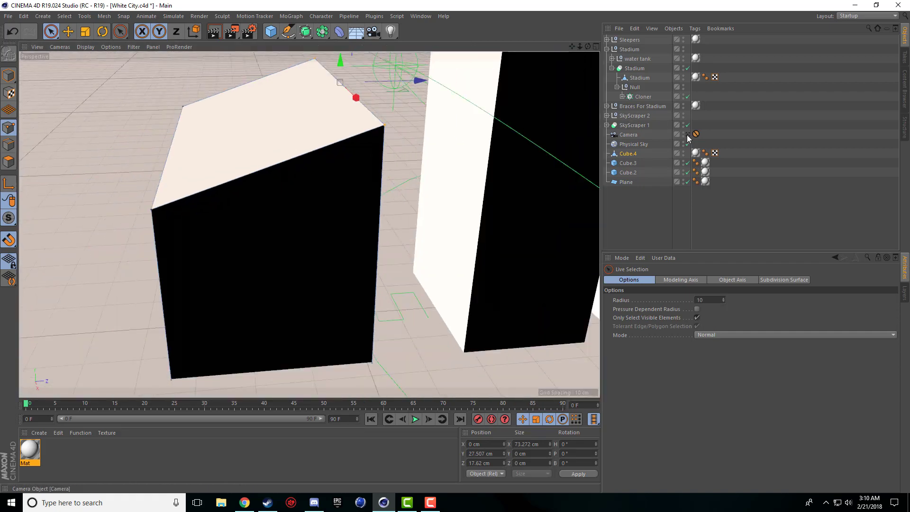
Step: Raise the corner points to about 28.6 cm in Y through the scene camera, and return to the free view in polygon mode
{"action": "left_click", "coordinate": [688, 135]}
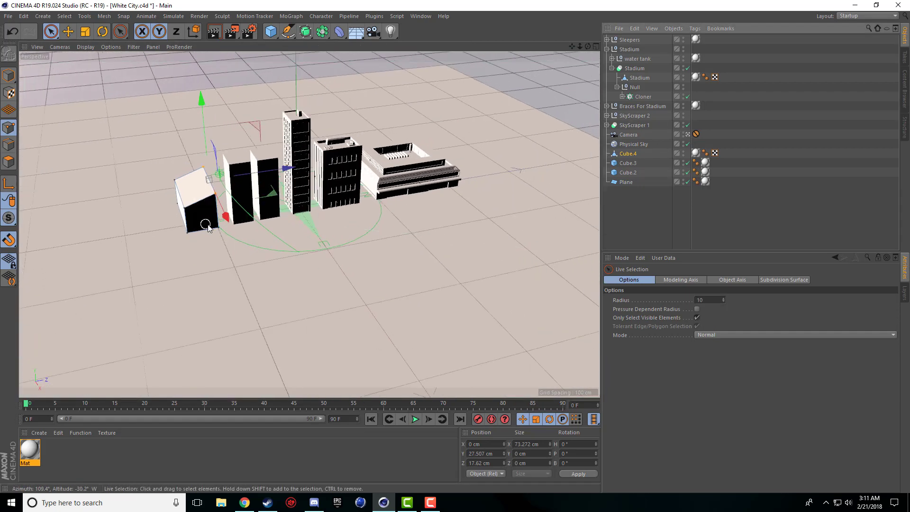
{"action": "left_click_drag", "start_coordinate": [206, 152], "coordinate": [207, 149]}
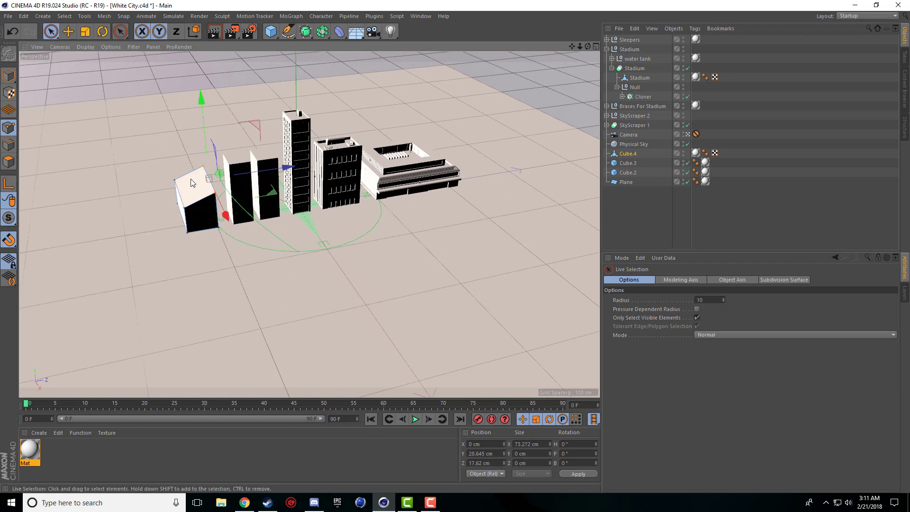
{"action": "left_click", "coordinate": [10, 162]}
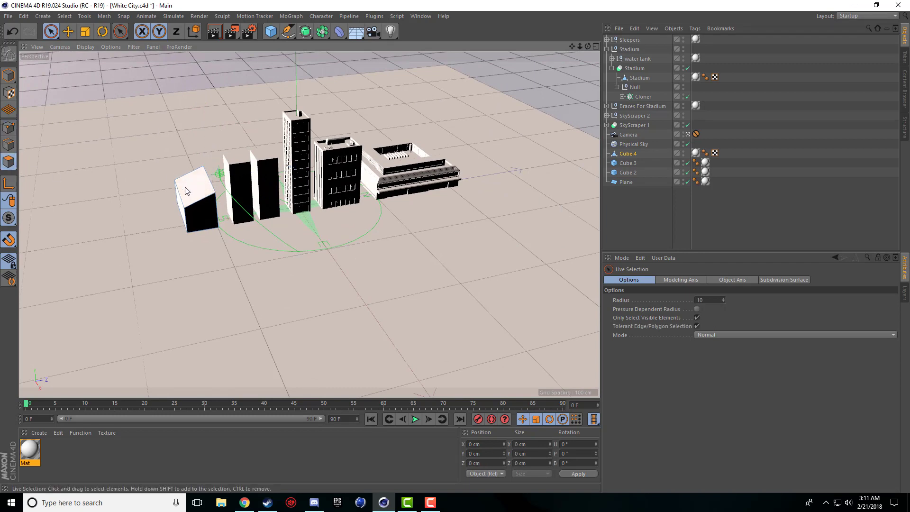
{"action": "left_click", "coordinate": [687, 134]}
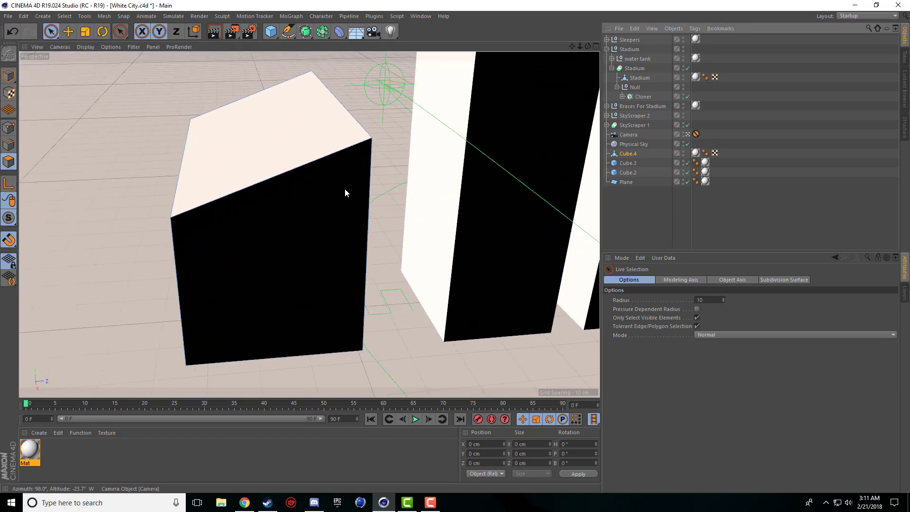
Step: Select Cube.4's slanted roof polygon and inset it with Extrude Inner by about 0.86 cm
{"action": "left_click_drag", "start_coordinate": [572, 46], "coordinate": [636, 117]}
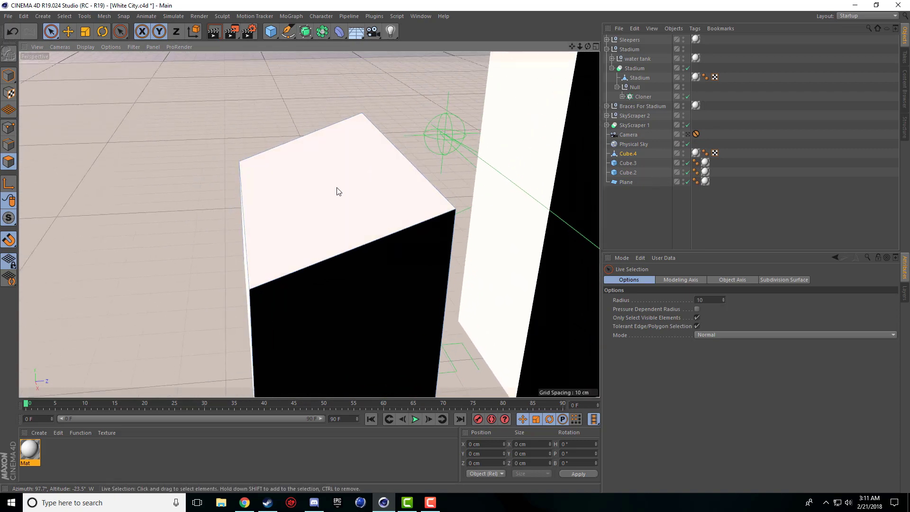
{"action": "left_click", "coordinate": [337, 191]}
{"action": "left_click_drag", "start_coordinate": [588, 46], "coordinate": [610, 46]}
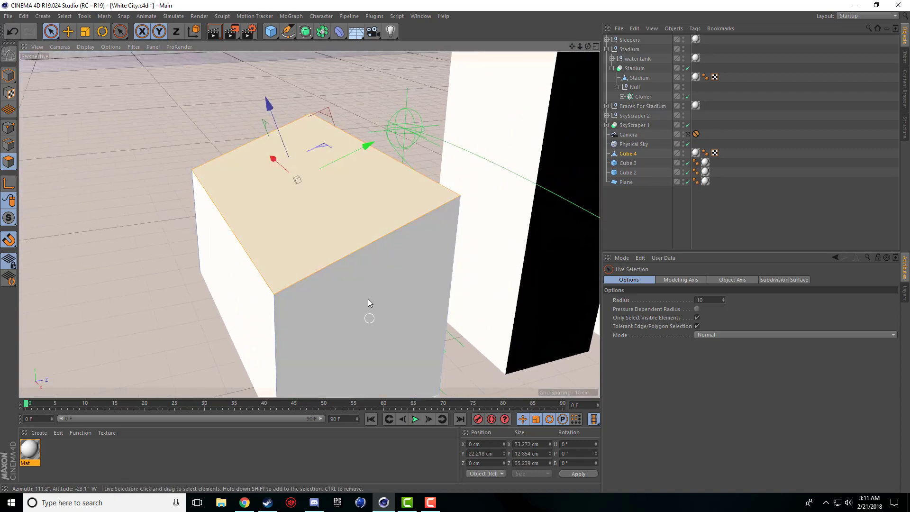
{"action": "right_click", "coordinate": [394, 134]}
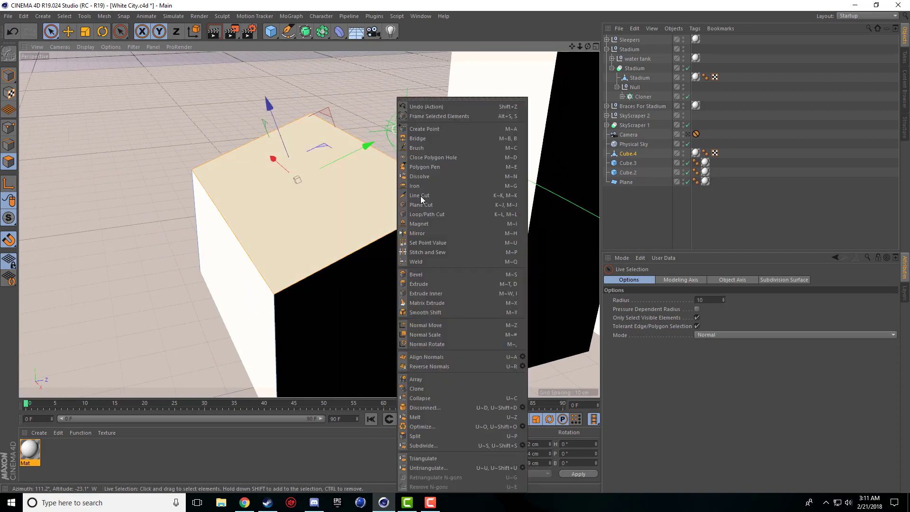
{"action": "left_click", "coordinate": [421, 293]}
{"action": "left_click_drag", "start_coordinate": [394, 112], "coordinate": [399, 112]}
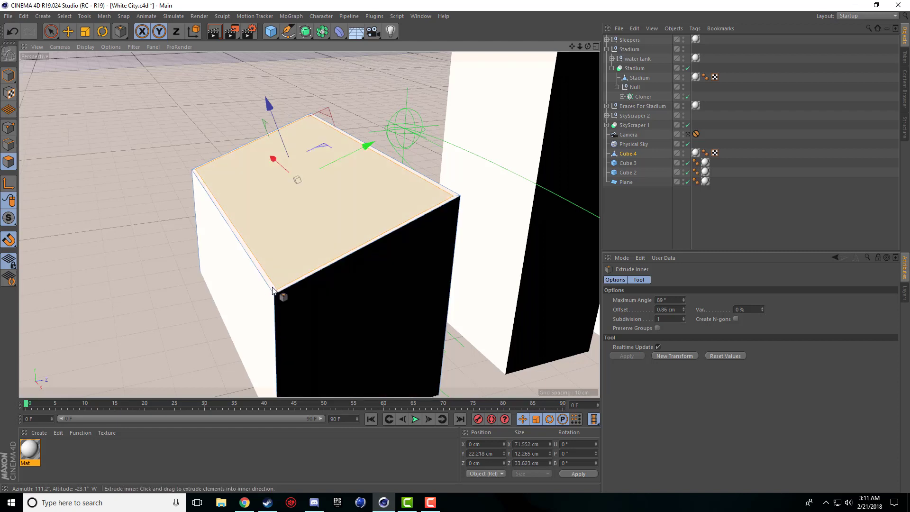
Step: Extrude the inset roof polygon into the building with an offset of about -1.71 cm
{"action": "right_click", "coordinate": [365, 189]}
{"action": "left_click", "coordinate": [392, 283]}
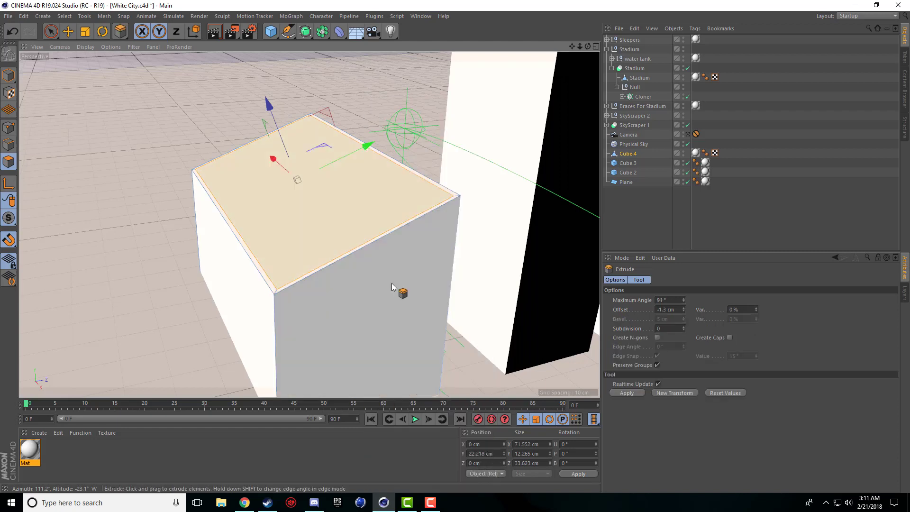
{"action": "left_click_drag", "start_coordinate": [391, 283], "coordinate": [392, 287]}
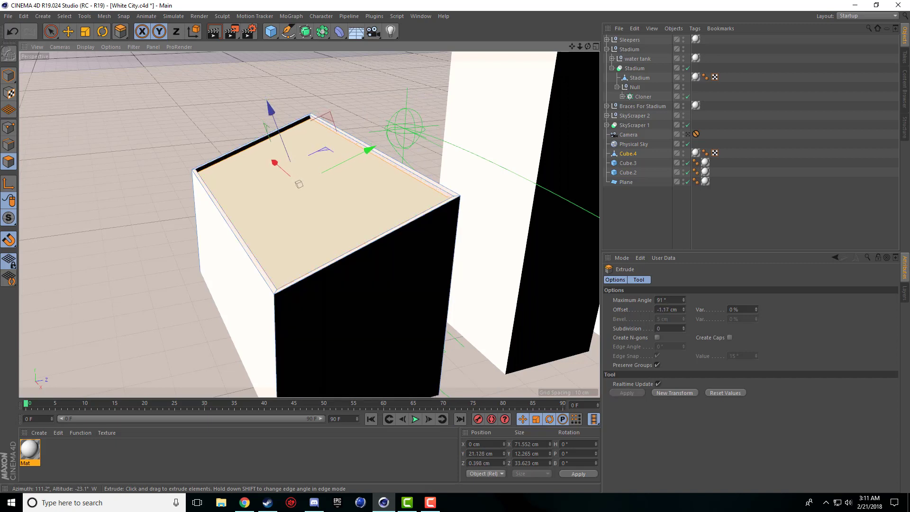
{"action": "left_click_drag", "start_coordinate": [298, 235], "coordinate": [278, 235]}
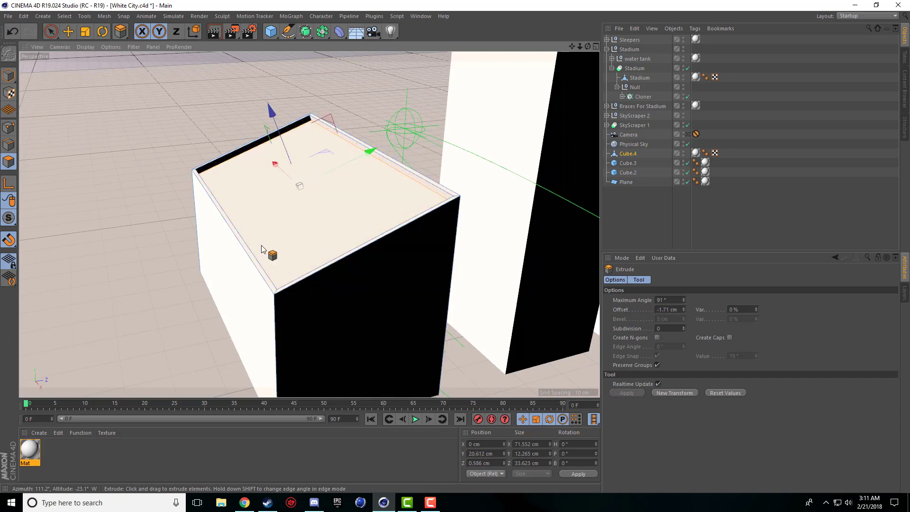
Step: Render the city through the scene camera to check the recessed roof, and return to the free view
{"action": "left_click", "coordinate": [688, 135]}
{"action": "left_click", "coordinate": [219, 34]}
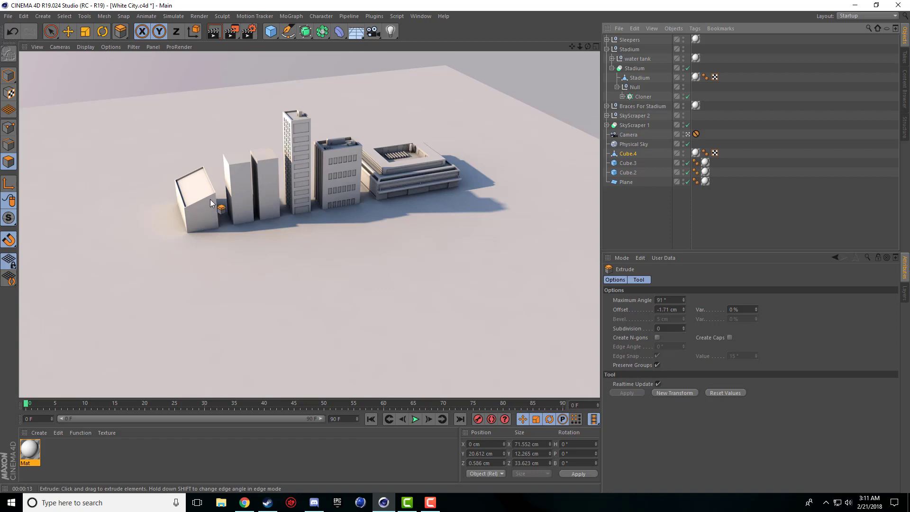
{"action": "left_click", "coordinate": [688, 134]}
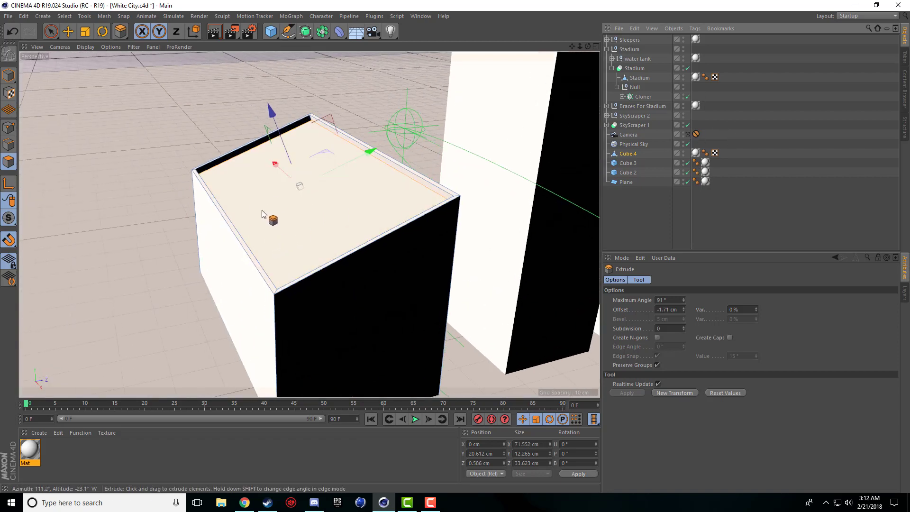
Step: Select the dark front wall polygon below the roof's sloping edge with Live Selection
{"action": "left_click_drag", "start_coordinate": [572, 46], "coordinate": [571, 42]}
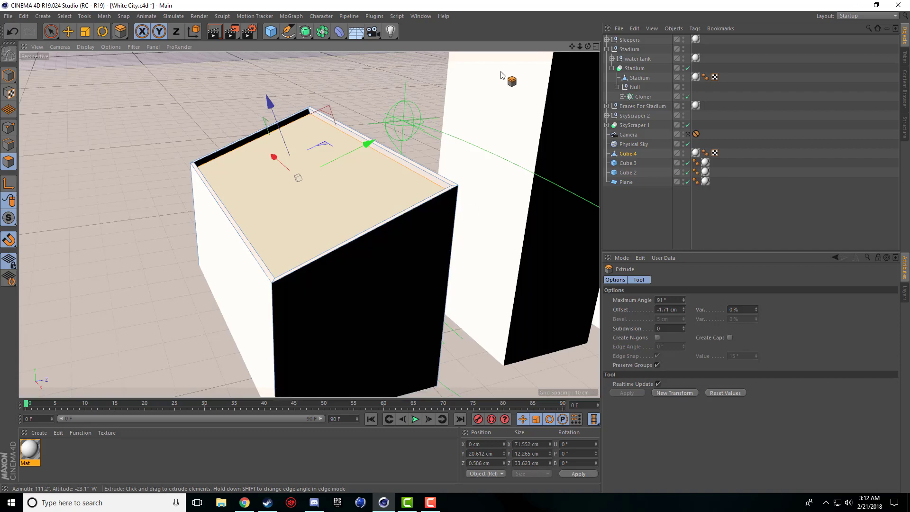
{"action": "left_click_drag", "start_coordinate": [572, 46], "coordinate": [311, 236]}
{"action": "left_click", "coordinate": [311, 284]}
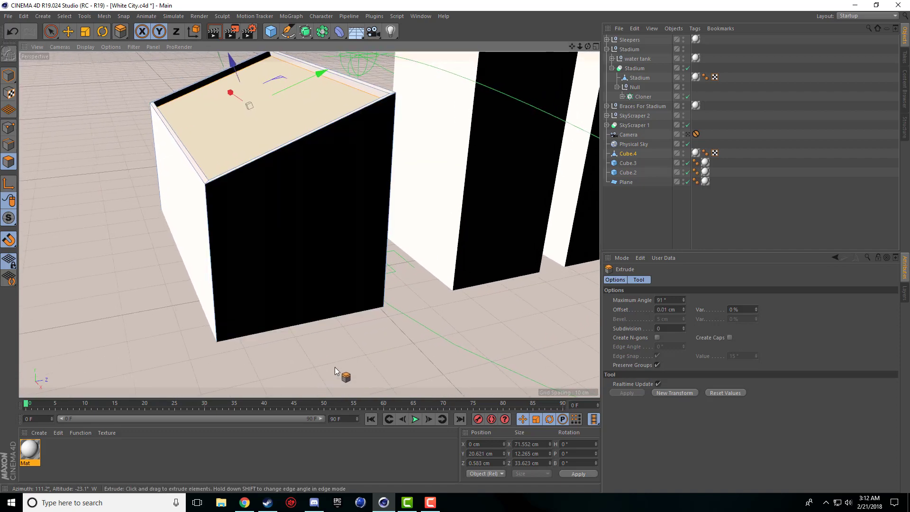
{"action": "left_click", "coordinate": [50, 31]}
{"action": "left_click", "coordinate": [280, 250]}
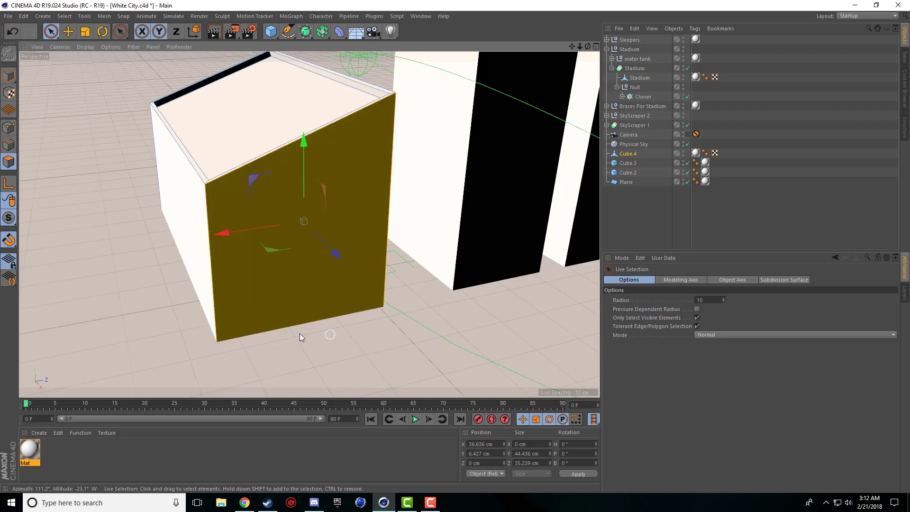
{"action": "left_click_drag", "start_coordinate": [571, 46], "coordinate": [561, 75]}
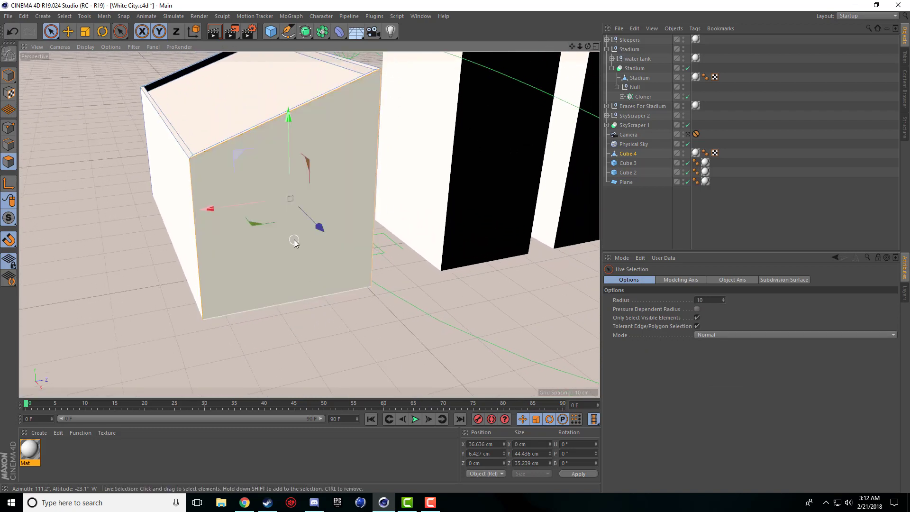
{"action": "right_click", "coordinate": [339, 331]}
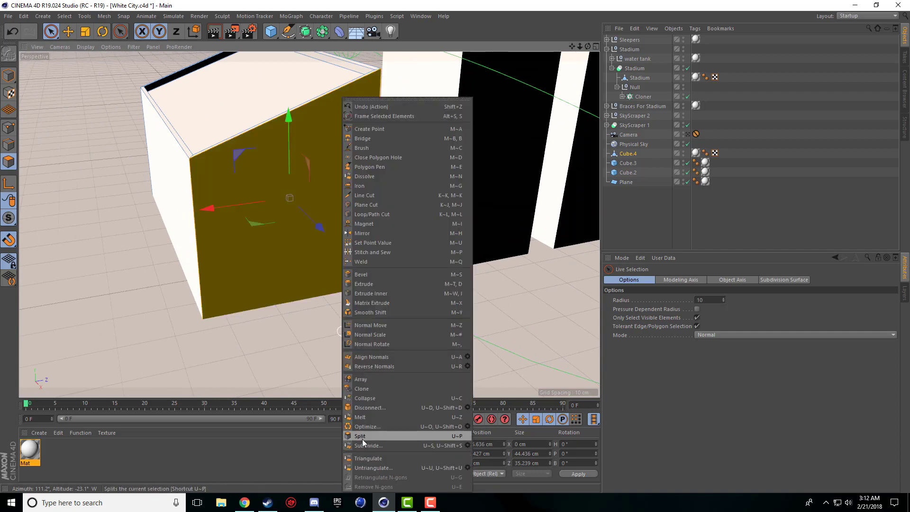
{"action": "left_click", "coordinate": [361, 436]}
{"action": "key", "text": "ctrl+z"}
Step: Subdivide the selected front wall three times into an eight-by-eight grid of polygons
{"action": "right_click", "coordinate": [346, 335]}
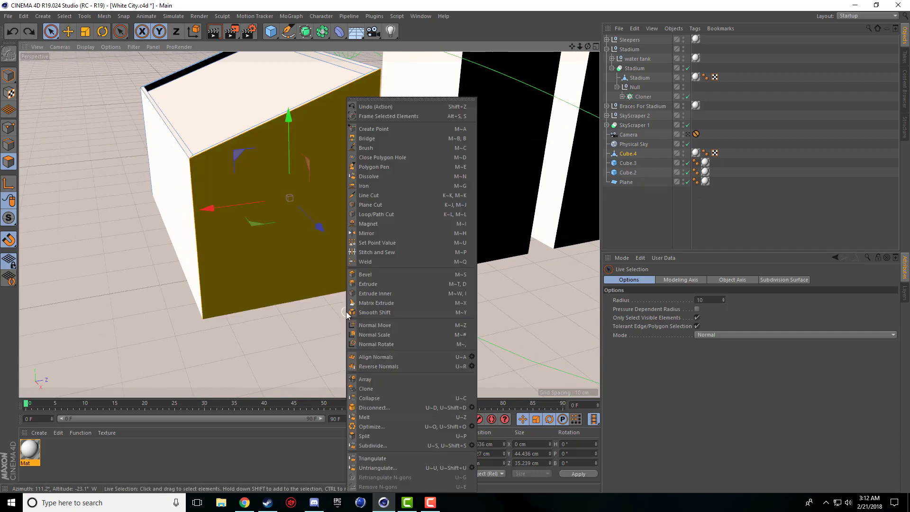
{"action": "left_click", "coordinate": [379, 446]}
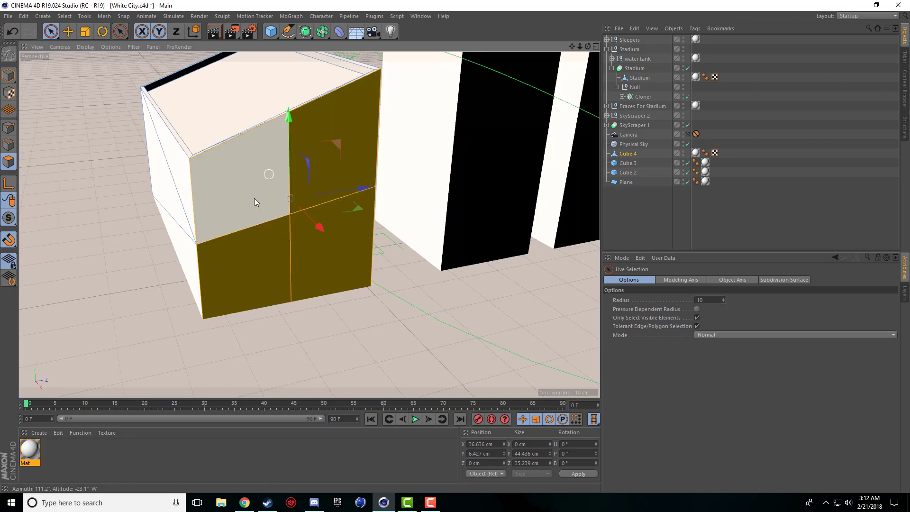
{"action": "right_click", "coordinate": [333, 321]}
{"action": "left_click", "coordinate": [355, 443]}
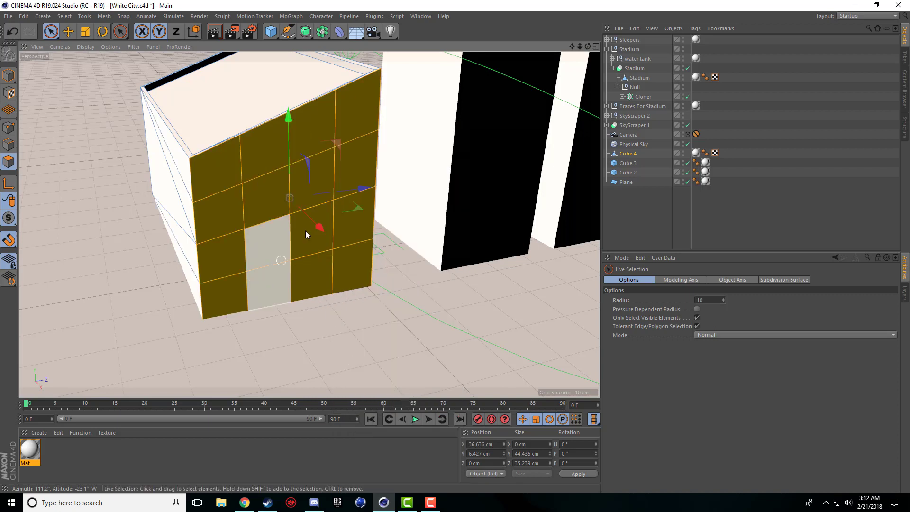
{"action": "right_click", "coordinate": [340, 332]}
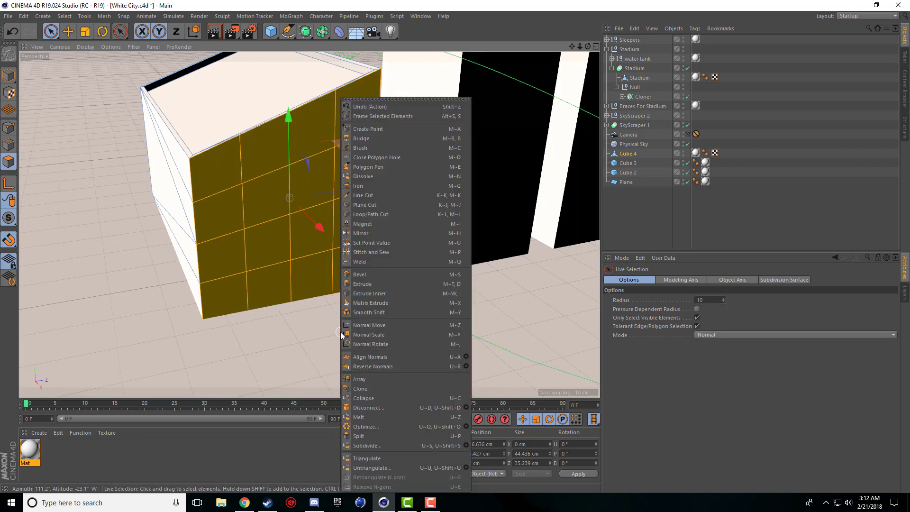
{"action": "left_click", "coordinate": [360, 443]}
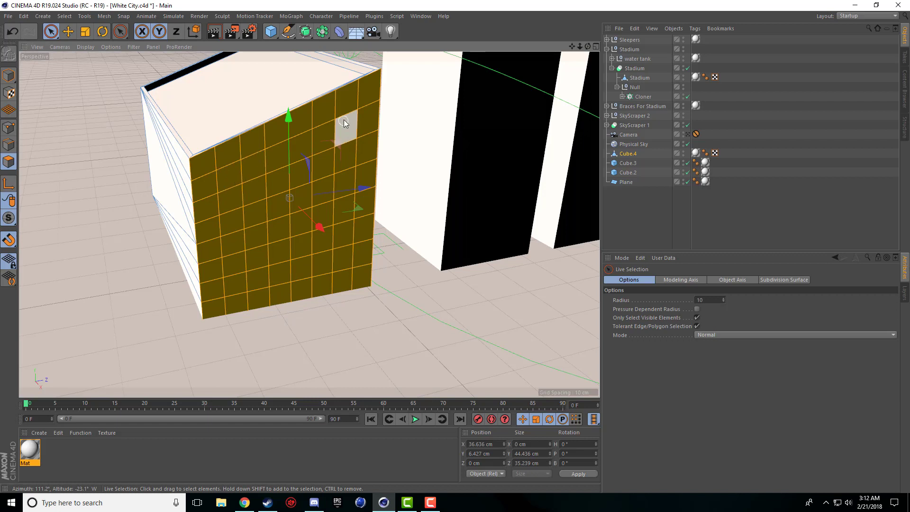
{"action": "left_click", "coordinate": [222, 176]}
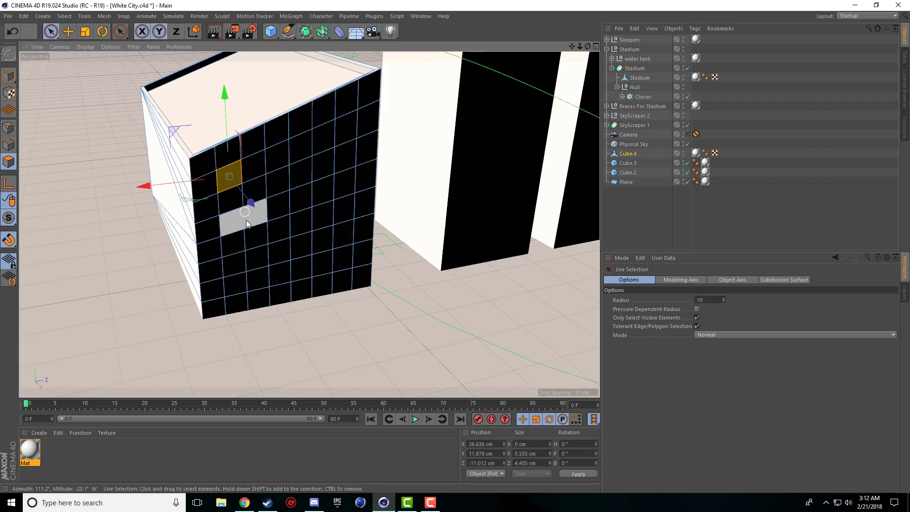
{"action": "left_click", "coordinate": [276, 156], "text": "shift"}
{"action": "left_click", "coordinate": [323, 137], "text": "shift"}
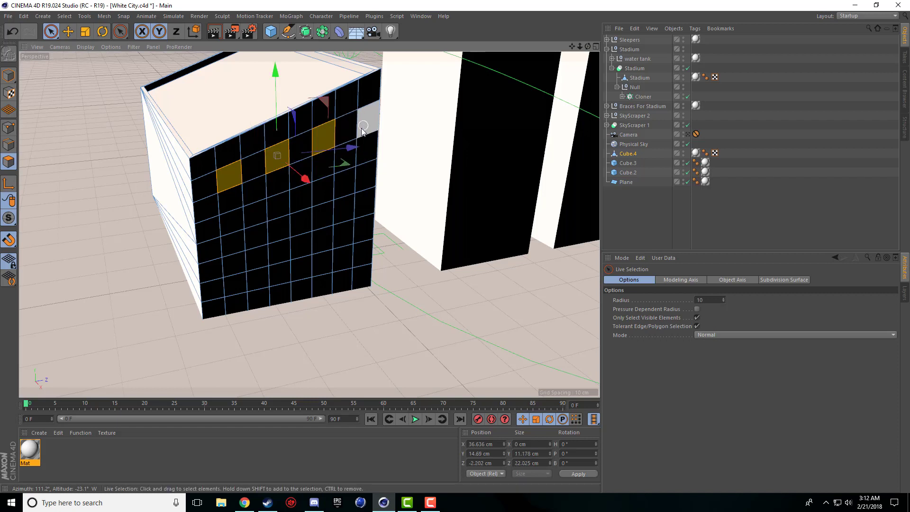
Step: Select the front wall's second-row cells in columns two, four, five and seven as windows
{"action": "left_click", "coordinate": [346, 128]}
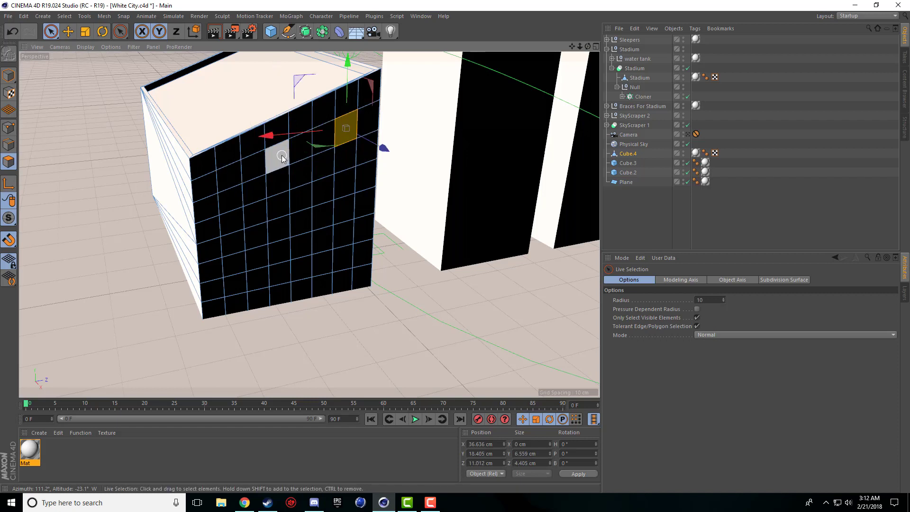
{"action": "left_click", "coordinate": [280, 157], "text": "shift"}
{"action": "left_click", "coordinate": [232, 180], "text": "shift"}
{"action": "left_click", "coordinate": [277, 162], "text": "ctrl"}
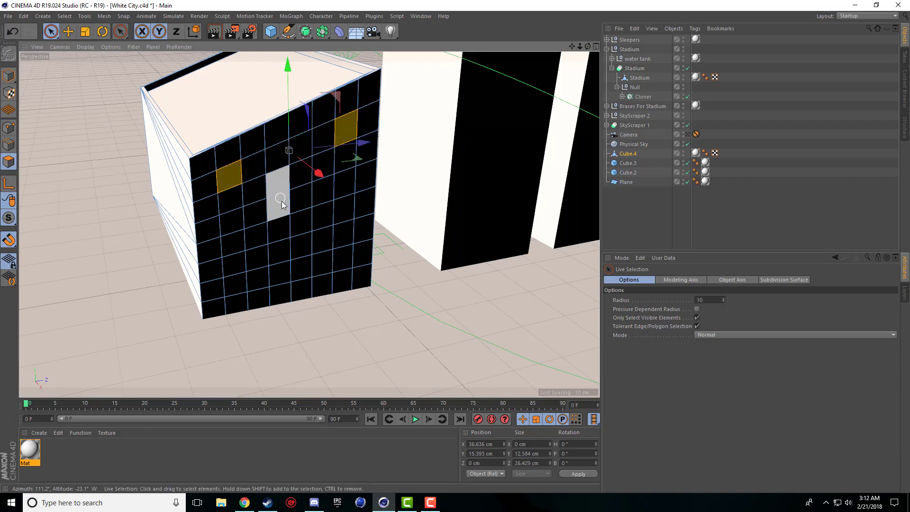
{"action": "left_click_drag", "start_coordinate": [298, 150], "coordinate": [281, 155], "text": "shift"}
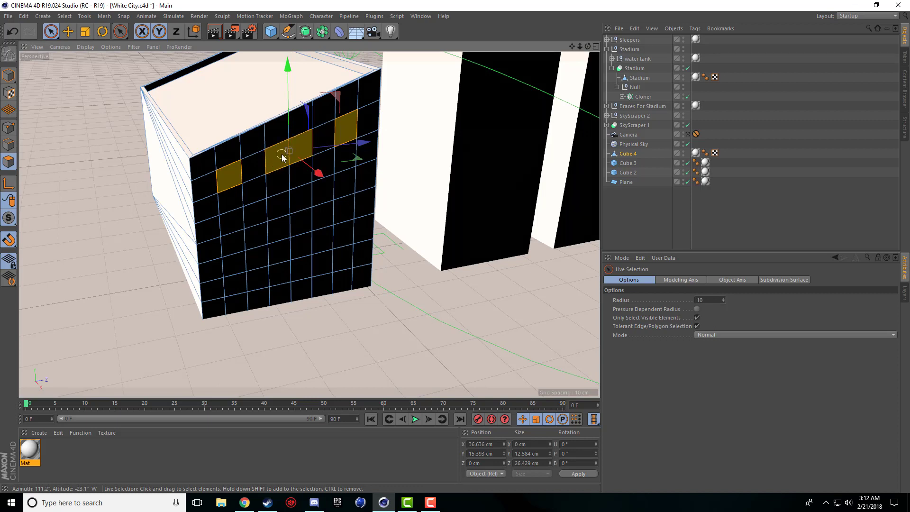
Step: Add the fourth-row cells in columns two, four and five, and the sixth-row cells in columns two, four, five and seven, to the selection
{"action": "left_click_drag", "start_coordinate": [237, 219], "coordinate": [256, 213], "text": "shift"}
{"action": "left_click", "coordinate": [256, 215], "text": "ctrl"}
{"action": "left_click", "coordinate": [287, 203], "text": "shift"}
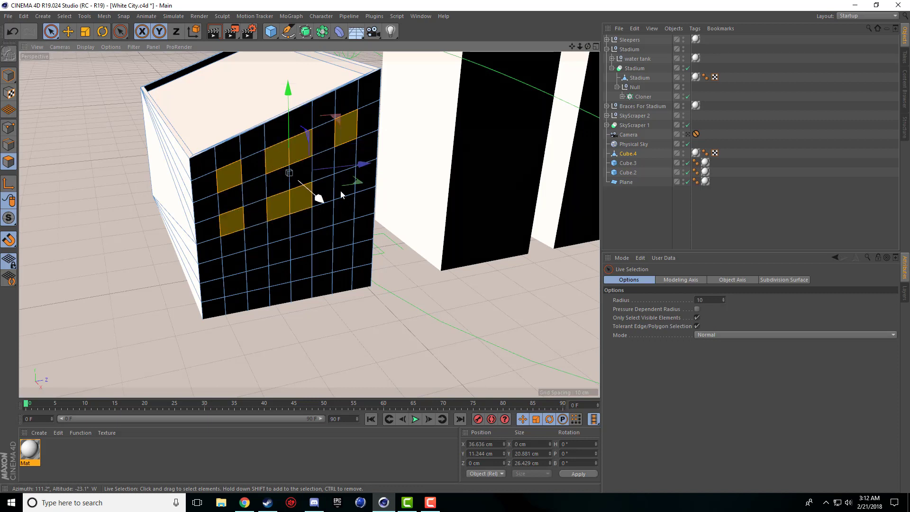
{"action": "left_click", "coordinate": [342, 233], "text": "shift"}
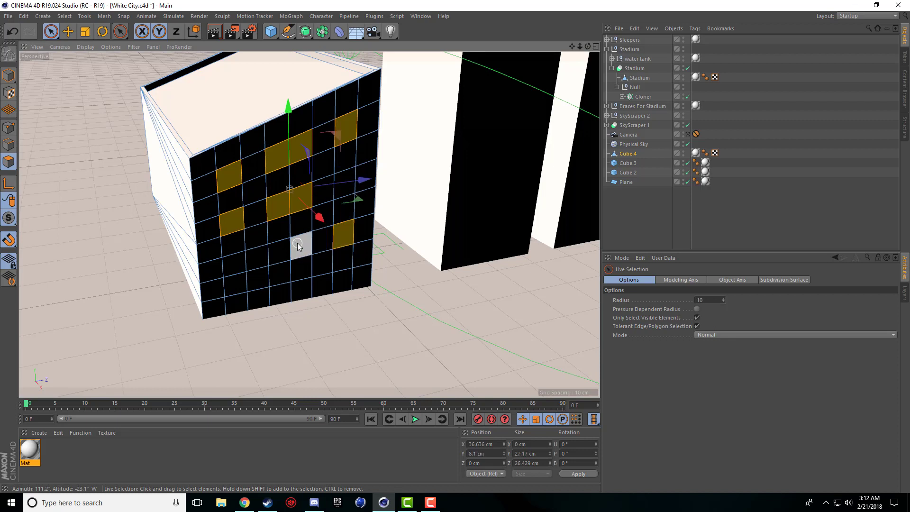
{"action": "left_click_drag", "start_coordinate": [297, 242], "coordinate": [280, 254], "text": "shift"}
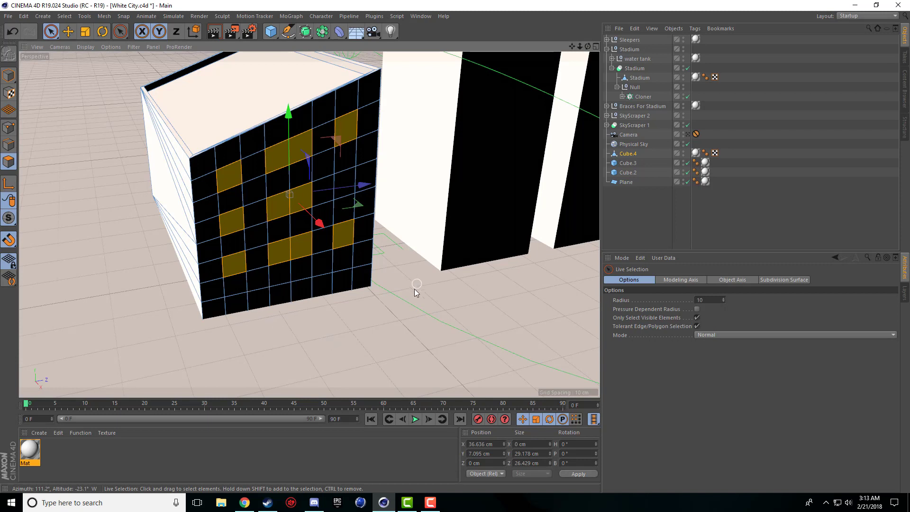
Step: Try extruding the selected window cells inward with an offset of about -0.67 cm, and undo the extrusion
{"action": "right_click", "coordinate": [317, 330]}
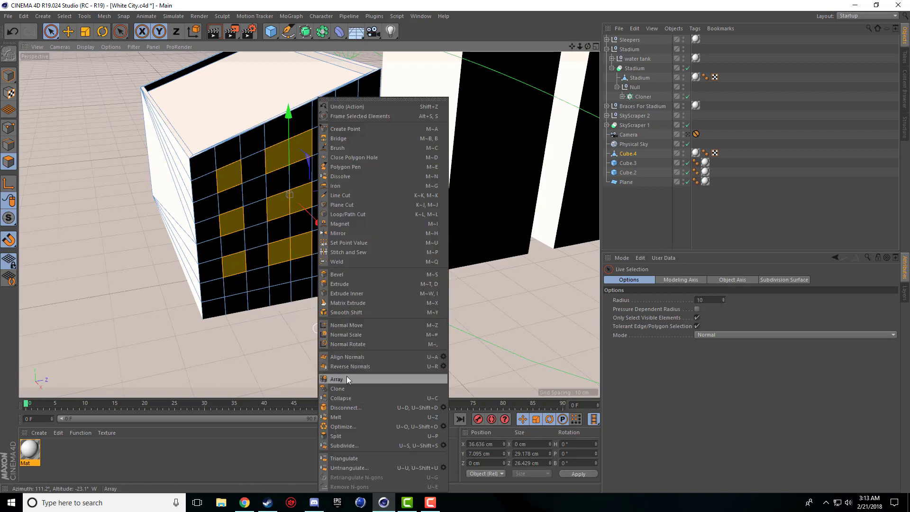
{"action": "left_click", "coordinate": [353, 283]}
{"action": "left_click_drag", "start_coordinate": [344, 347], "coordinate": [327, 347]}
{"action": "key", "text": "ctrl+z"}
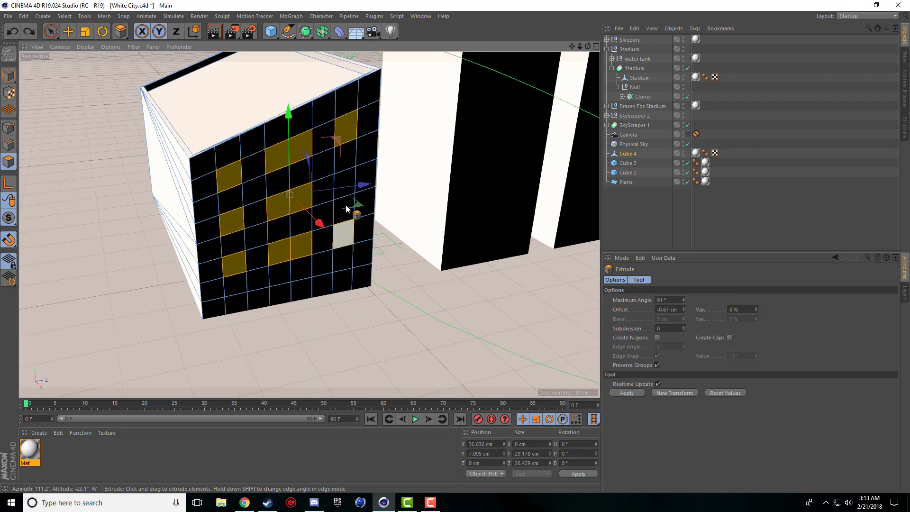
Step: Add the missing fourth-row cell in column seven and extrude all window cells inward with an offset of about -0.65 cm
{"action": "left_click", "coordinate": [340, 177], "text": "shift"}
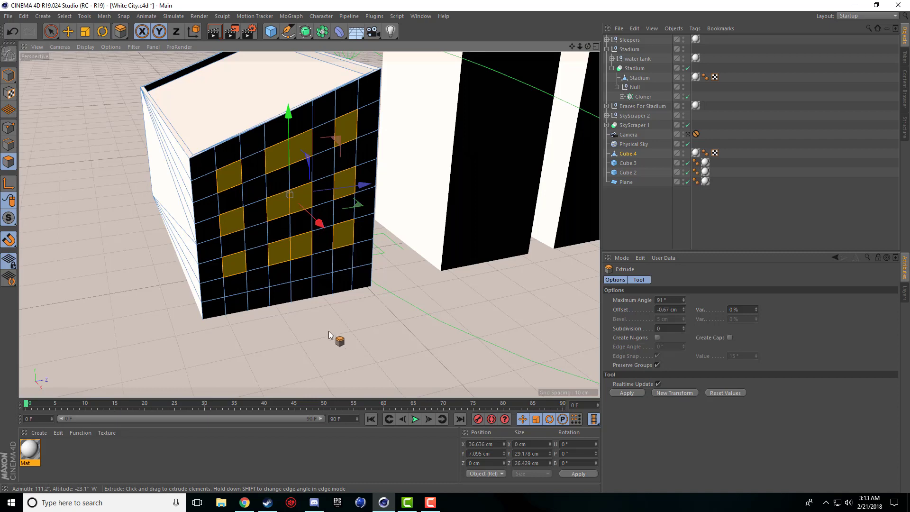
{"action": "left_click_drag", "start_coordinate": [328, 330], "coordinate": [324, 330]}
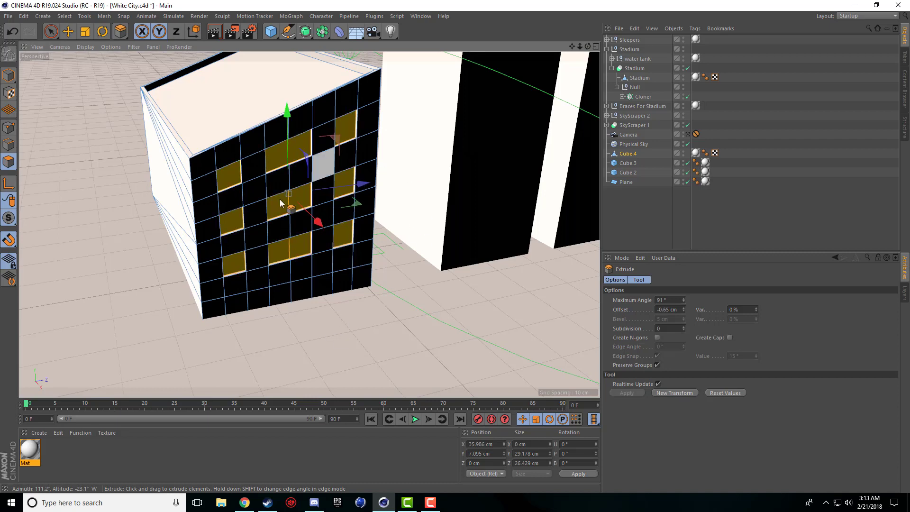
Step: Render the city through the scene camera to check the windows on the slanted-roof building
{"action": "left_click", "coordinate": [687, 135]}
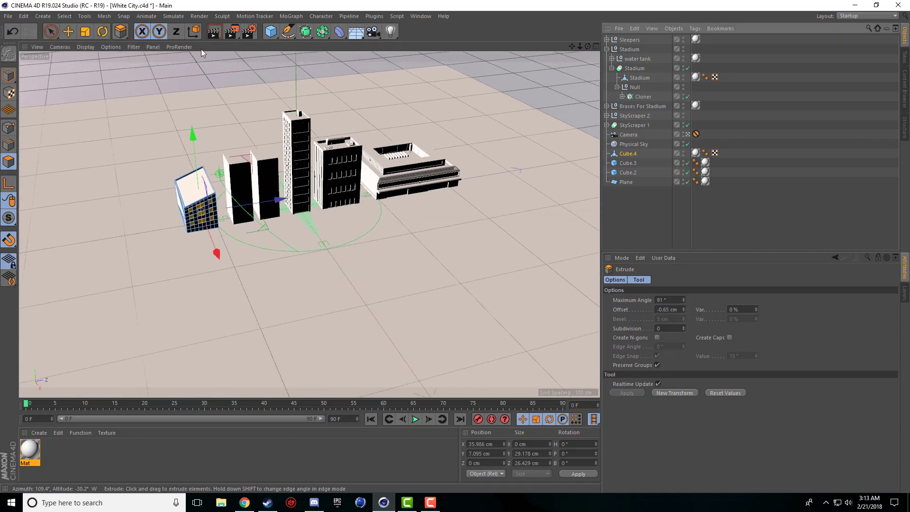
{"action": "left_click", "coordinate": [215, 31]}
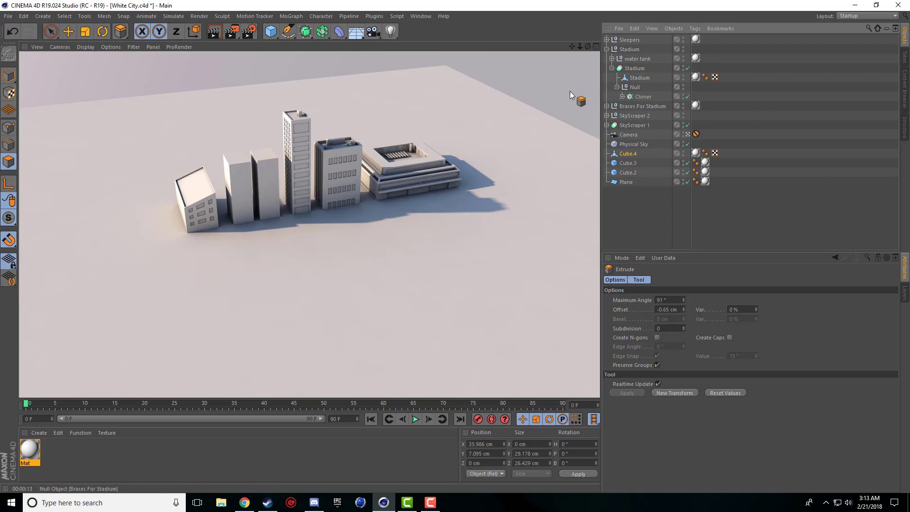
Step: Undo the last window extrusion and add a new cube primitive to the scene
{"action": "key", "text": "ctrl+z"}
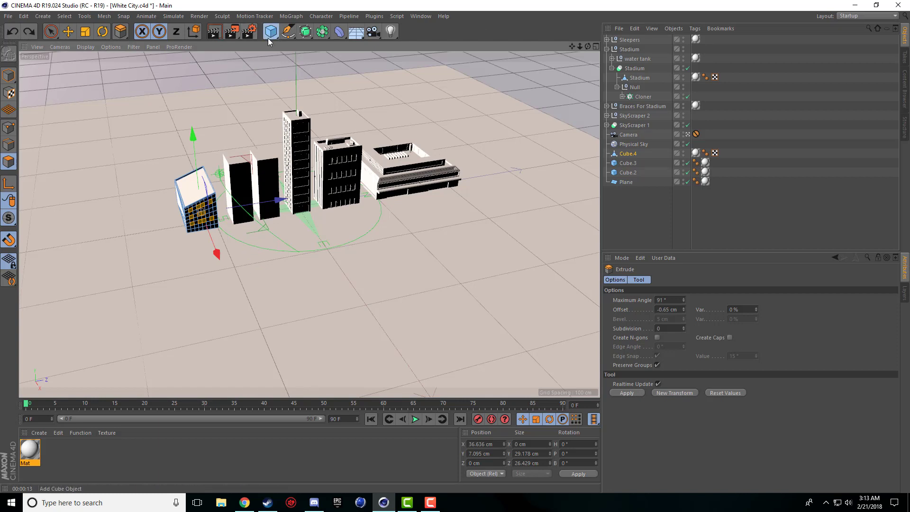
{"action": "left_click_drag", "start_coordinate": [269, 37], "coordinate": [342, 46]}
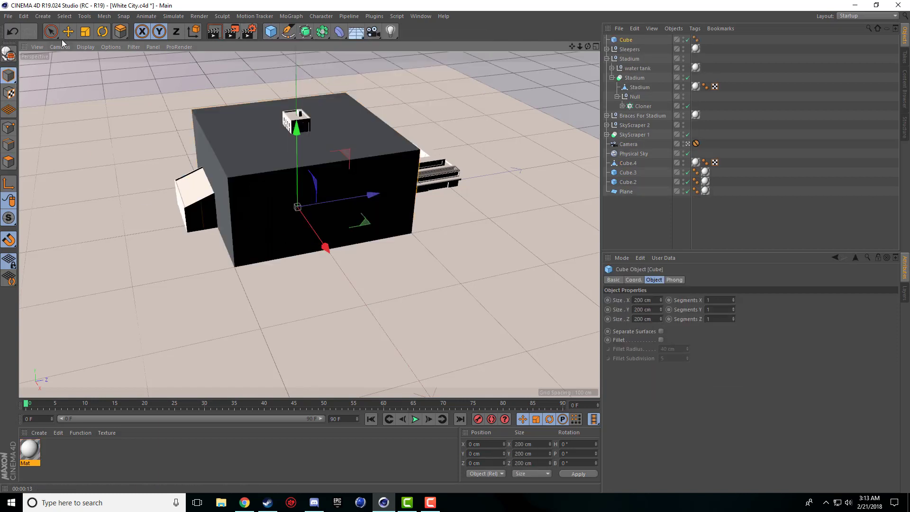
Step: Set the new cube's size to 10 cm on X, Y and Z
{"action": "key", "text": "e"}
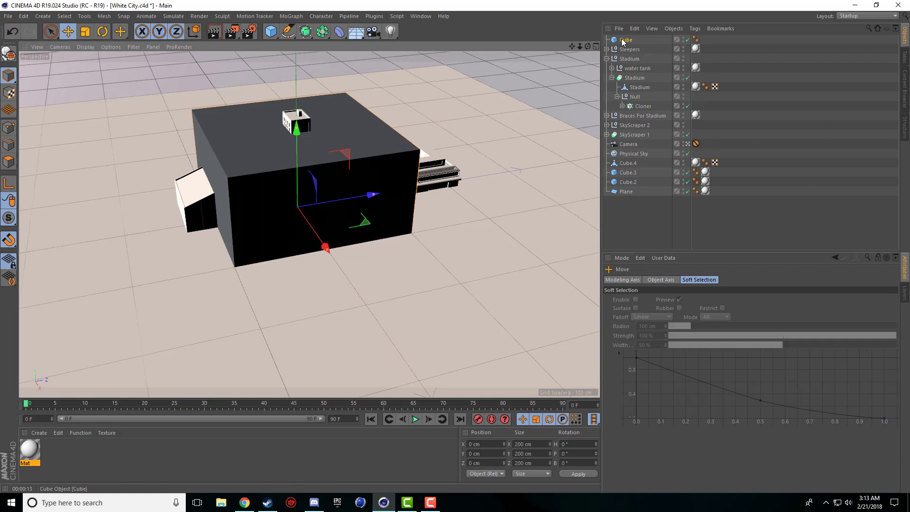
{"action": "left_click", "coordinate": [397, 194]}
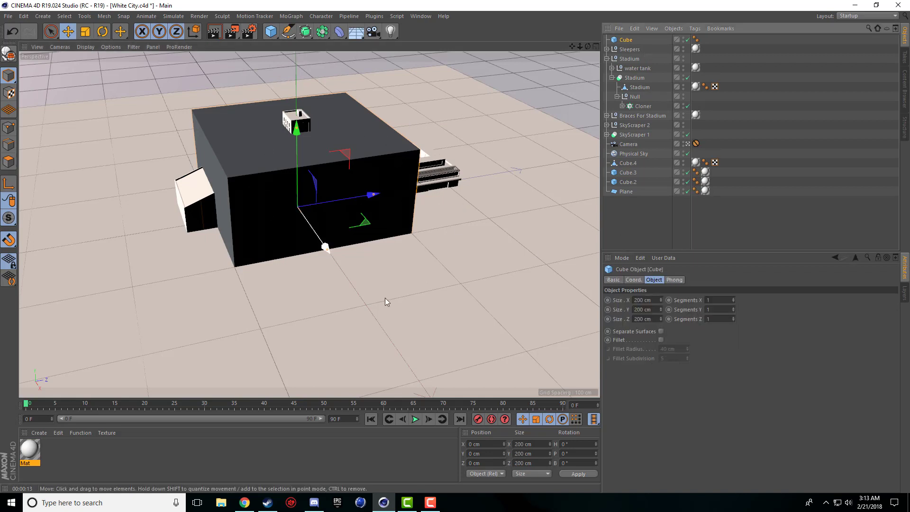
{"action": "type", "text": "10"}
{"action": "left_click_drag", "start_coordinate": [655, 300], "coordinate": [487, 341]}
{"action": "type", "text": "1010"}
{"action": "key", "text": "Return"}
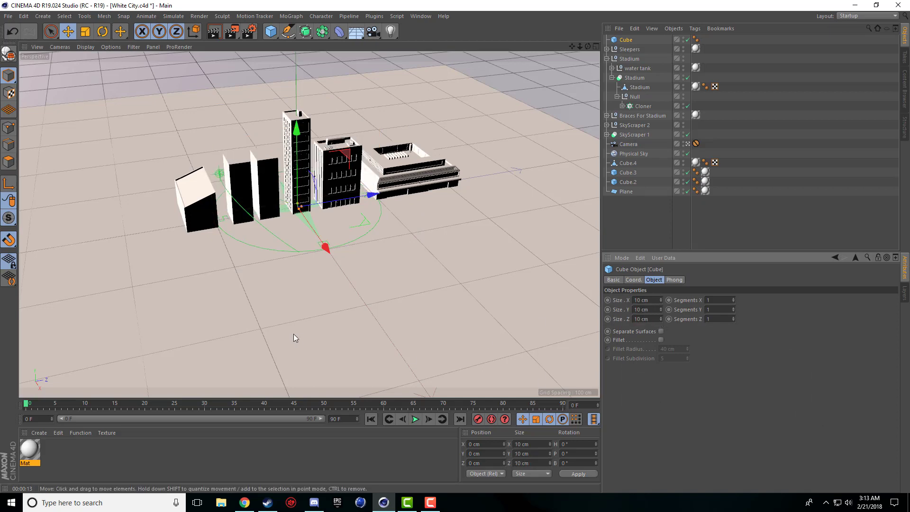
Step: Move the small cube against the slanted-roof building's dark wall, to about X 21.1 cm and Z -125.1 cm
{"action": "left_click", "coordinate": [687, 144]}
{"action": "middle_click", "coordinate": [492, 239]}
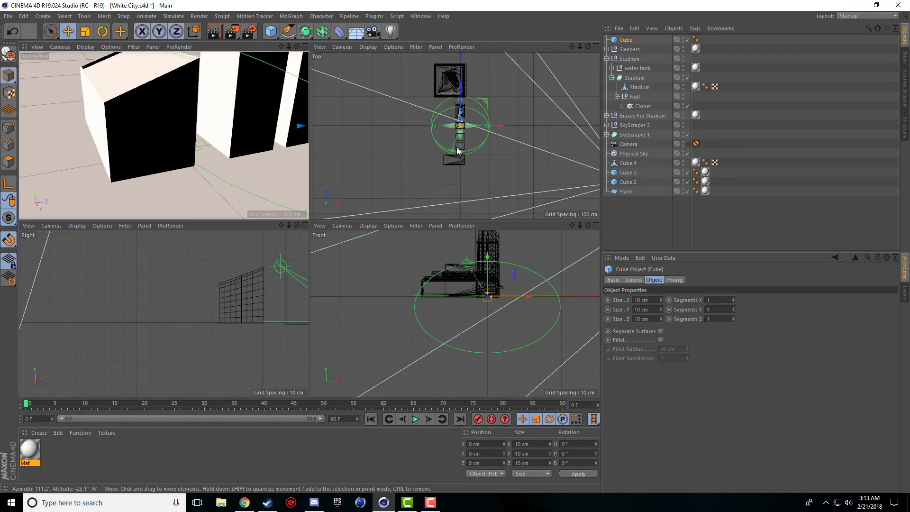
{"action": "left_click_drag", "start_coordinate": [464, 91], "coordinate": [484, 169]}
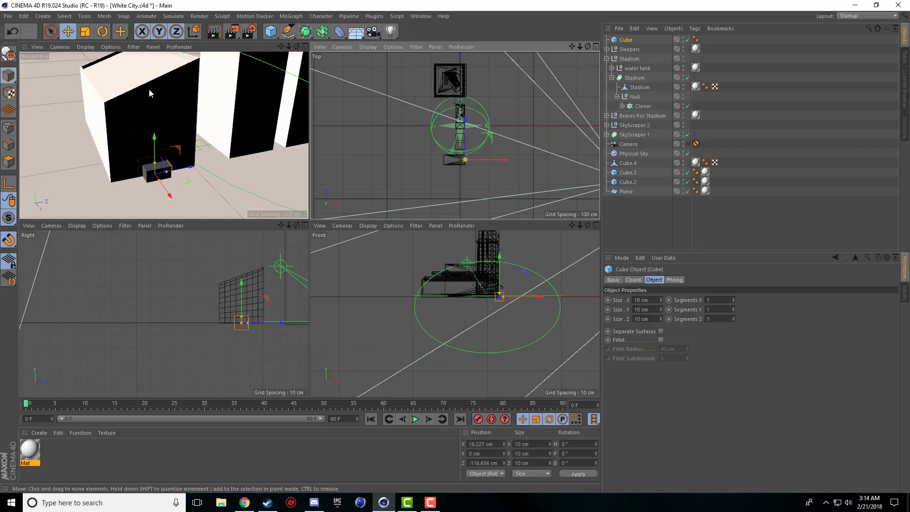
{"action": "left_click", "coordinate": [120, 31]}
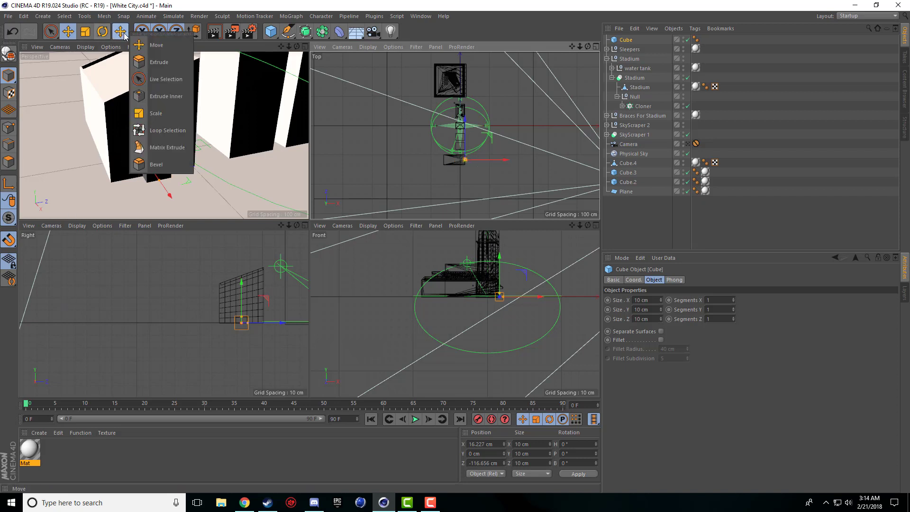
{"action": "left_click", "coordinate": [51, 33]}
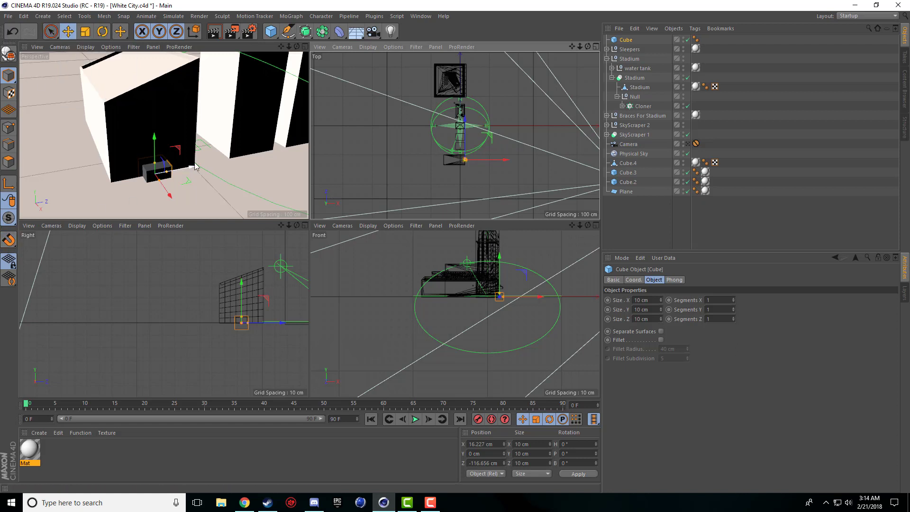
{"action": "left_click_drag", "start_coordinate": [189, 167], "coordinate": [151, 175]}
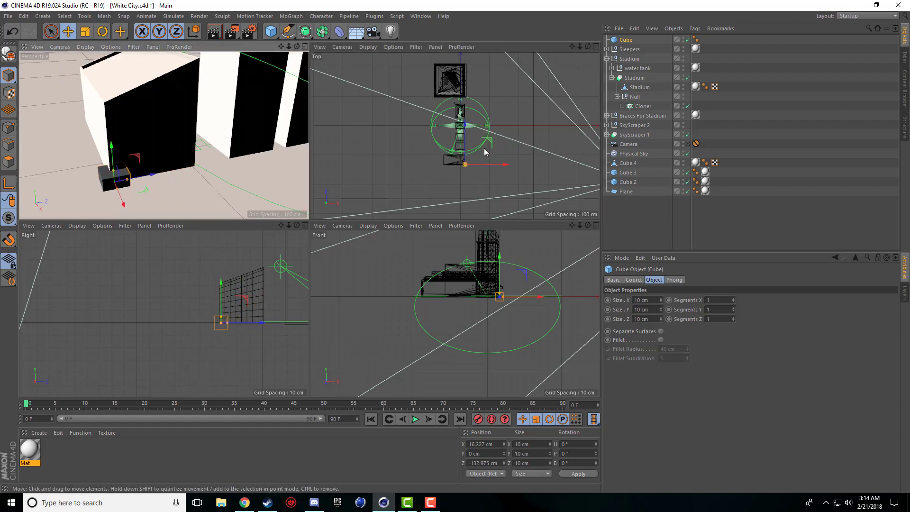
{"action": "mouse_move", "coordinate": [482, 165]}
{"action": "left_mouse_down"}
{"action": "mouse_move", "coordinate": [468, 166]}
{"action": "mouse_move", "coordinate": [484, 165]}
{"action": "left_mouse_up"}
{"action": "scroll", "coordinate": [134, 206], "scroll_direction": "up", "scroll_amount": 3}
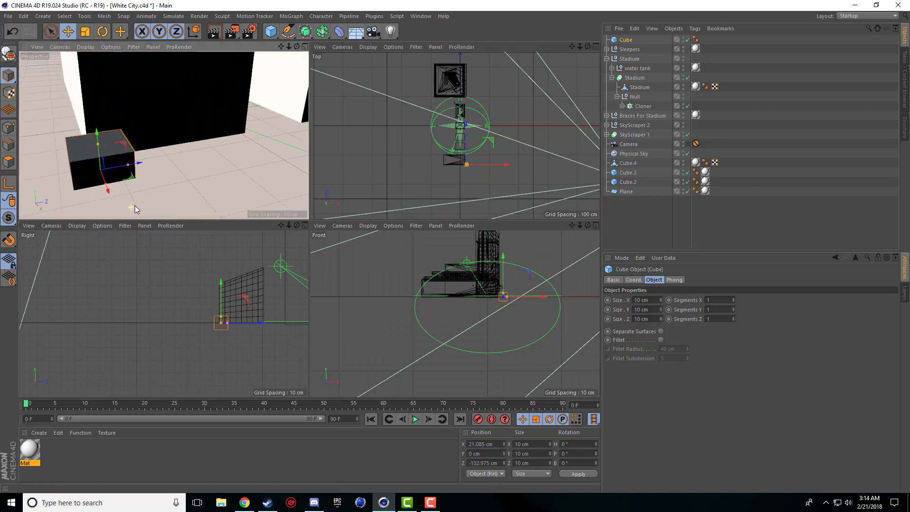
{"action": "middle_click", "coordinate": [134, 206]}
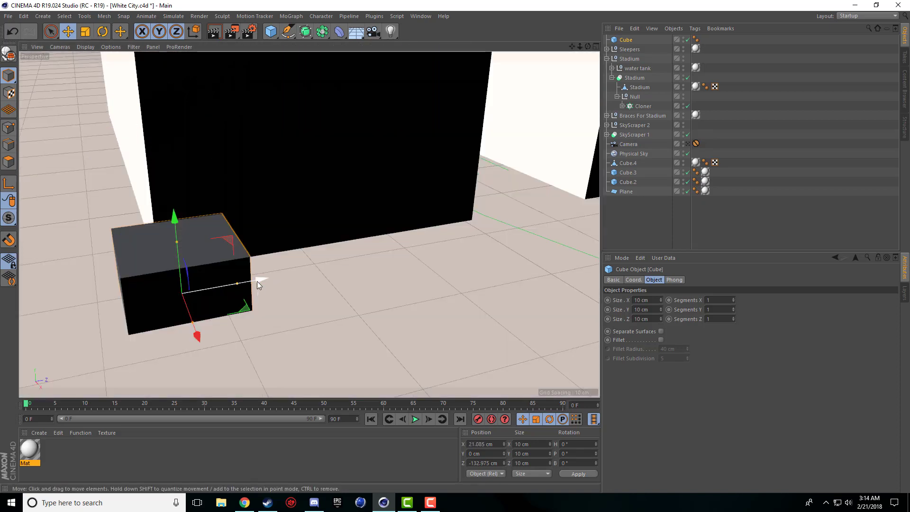
{"action": "left_click_drag", "start_coordinate": [257, 281], "coordinate": [334, 263]}
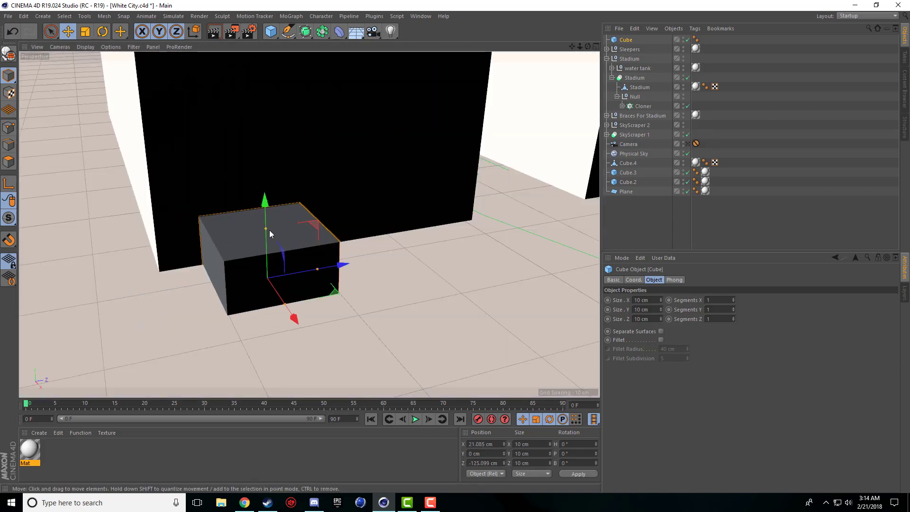
Step: Reshape the cube into a narrow upright pillar about 25.6 cm high and 2.6 cm deep in Z
{"action": "left_click_drag", "start_coordinate": [269, 230], "coordinate": [264, 162]}
{"action": "left_click_drag", "start_coordinate": [313, 192], "coordinate": [279, 191]}
{"action": "scroll", "coordinate": [300, 171], "scroll_direction": "down", "scroll_amount": 3}
{"action": "scroll", "coordinate": [308, 223], "scroll_direction": "up", "scroll_amount": 4}
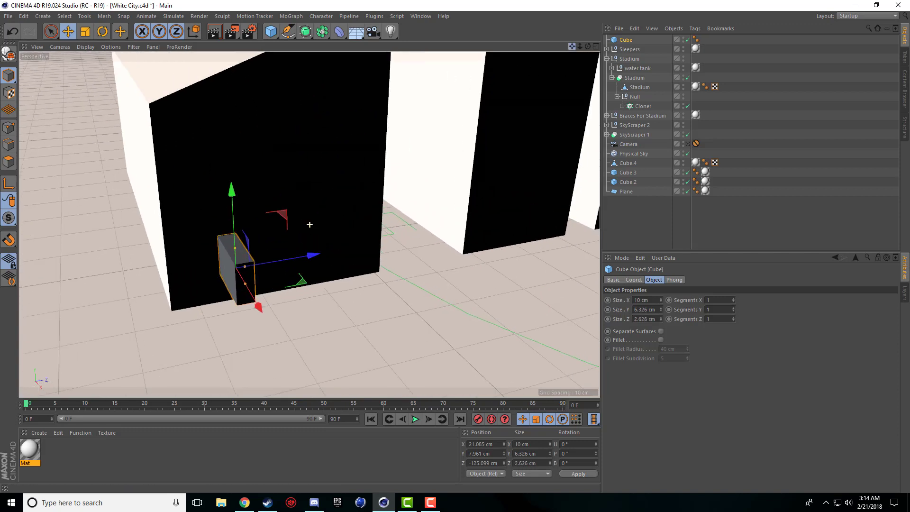
{"action": "left_click_drag", "start_coordinate": [234, 255], "coordinate": [229, 190]}
Step: Stretch the pillar to about 28.5 cm high and align it with the wall's corner at about X 20.9, Y 15.3, Z -131.1 cm
{"action": "middle_click", "coordinate": [303, 287]}
{"action": "scroll", "coordinate": [226, 288], "scroll_direction": "up", "scroll_amount": 3}
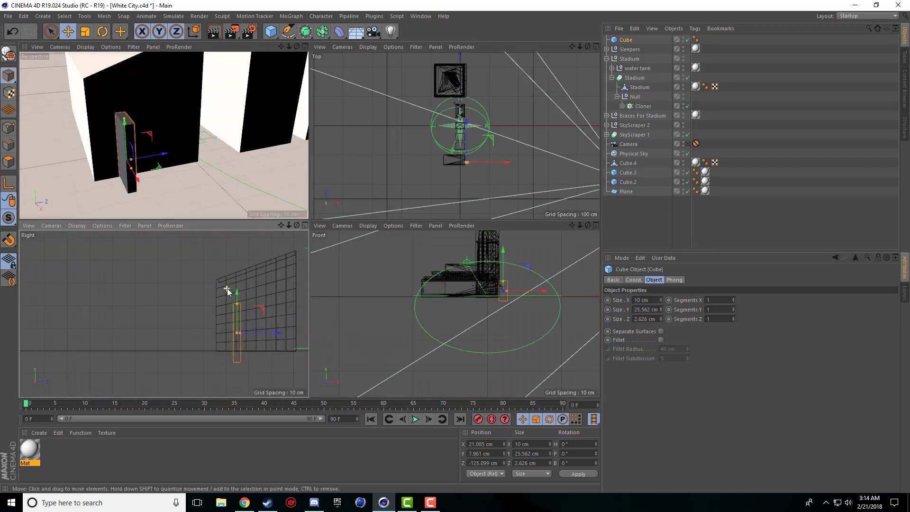
{"action": "left_click_drag", "start_coordinate": [240, 297], "coordinate": [240, 289]}
{"action": "left_click_drag", "start_coordinate": [260, 325], "coordinate": [246, 323]}
{"action": "left_click_drag", "start_coordinate": [226, 284], "coordinate": [224, 279]}
{"action": "scroll", "coordinate": [517, 287], "scroll_direction": "up", "scroll_amount": 10}
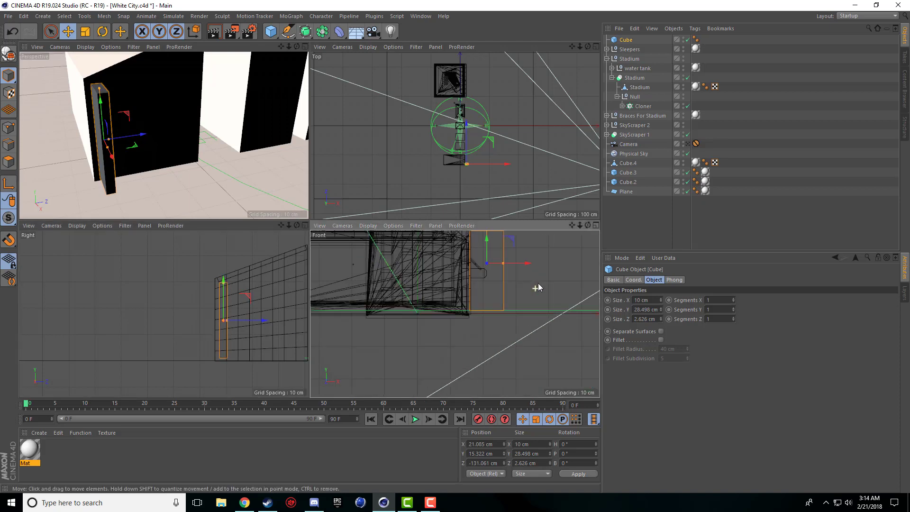
{"action": "mouse_move", "coordinate": [469, 275]}
{"action": "left_mouse_down"}
{"action": "mouse_move", "coordinate": [459, 275]}
{"action": "mouse_move", "coordinate": [466, 275]}
{"action": "left_mouse_up"}
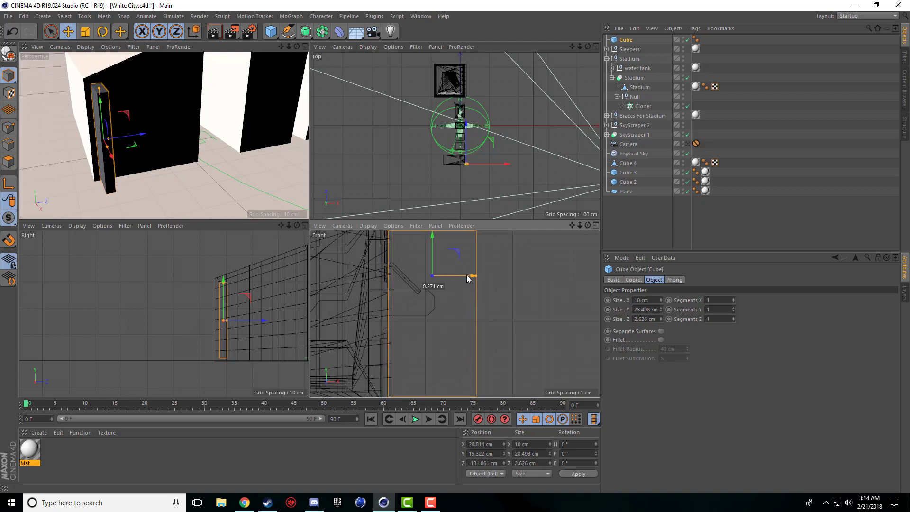
Step: Duplicate the pillar in place, undoing the trial shift of the copy along Z
{"action": "middle_click", "coordinate": [165, 166]}
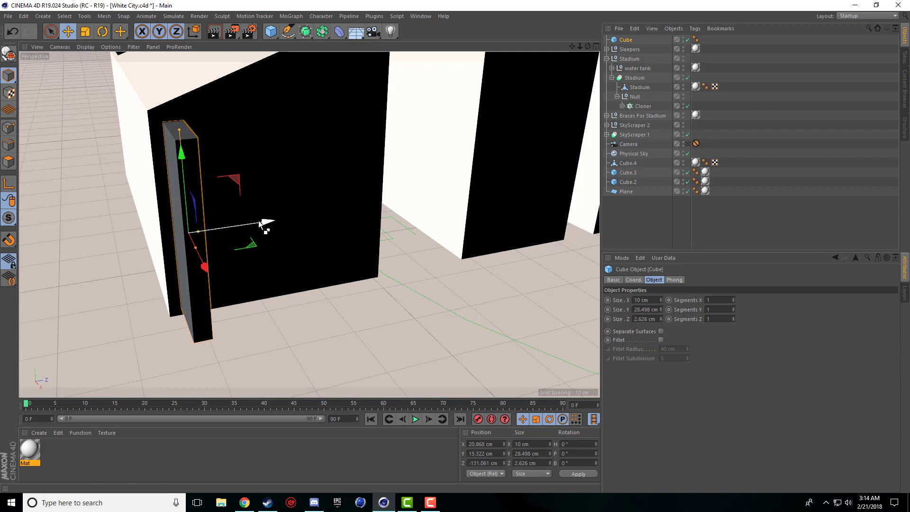
{"action": "key", "text": "ctrl+c"}
{"action": "key", "text": "ctrl+v"}
{"action": "left_click_drag", "start_coordinate": [269, 226], "coordinate": [296, 223]}
{"action": "key", "text": "ctrl+z"}
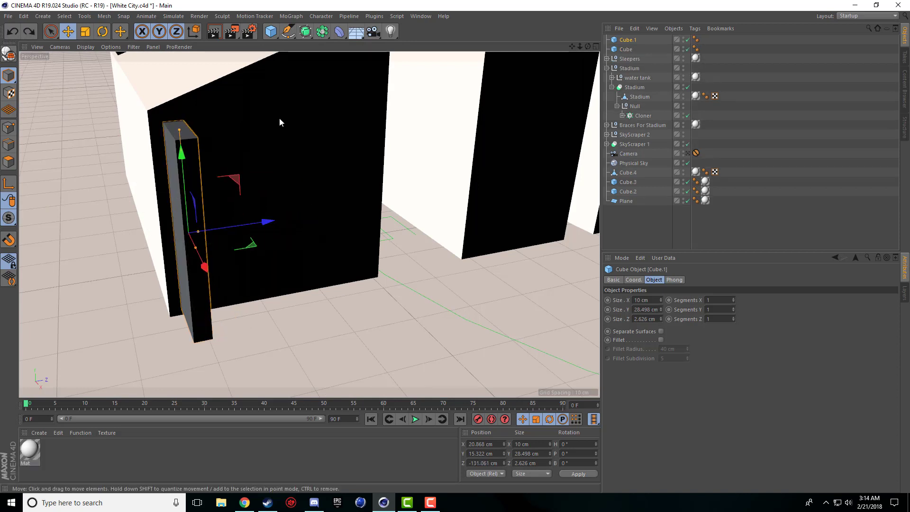
Step: Add a MoGraph Cloner and make the pillar copy Cube.1 its child
{"action": "left_click", "coordinate": [290, 16]}
{"action": "left_click", "coordinate": [302, 127]}
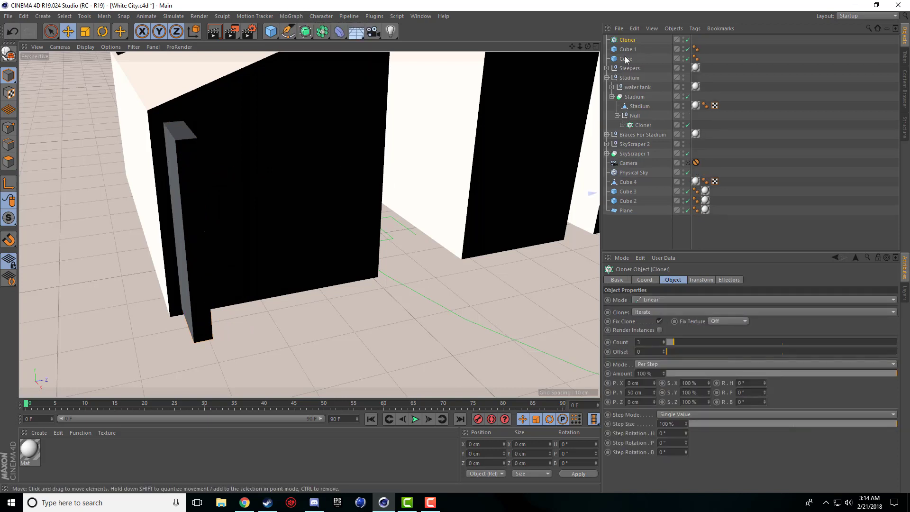
{"action": "left_click_drag", "start_coordinate": [626, 49], "coordinate": [625, 40]}
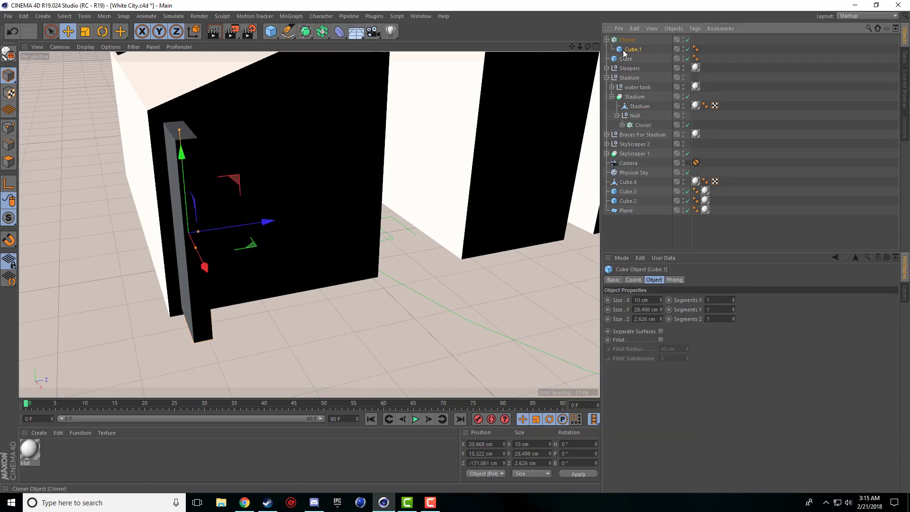
{"action": "left_click", "coordinate": [639, 50]}
{"action": "left_click", "coordinate": [626, 40]}
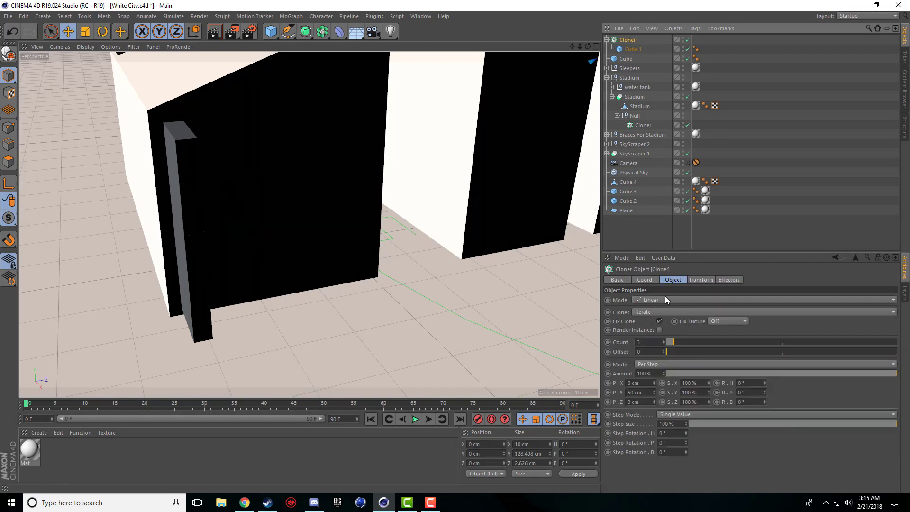
Step: Set the Cloner's count to 2 and its P.Y step to 0 cm
{"action": "left_click", "coordinate": [664, 344]}
{"action": "scroll", "coordinate": [406, 214], "scroll_direction": "down", "scroll_amount": 3}
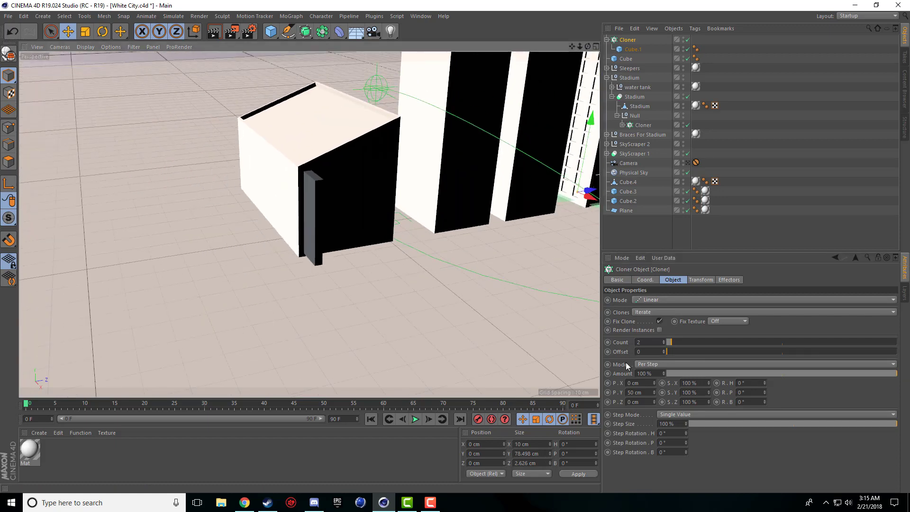
{"action": "right_click", "coordinate": [654, 392]}
{"action": "mouse_move", "coordinate": [654, 401]}
{"action": "left_mouse_down"}
{"action": "mouse_move", "coordinate": [655, 394]}
{"action": "mouse_move", "coordinate": [654, 410]}
{"action": "left_mouse_up"}
{"action": "type", "text": "0"}
{"action": "key", "text": "Return"}
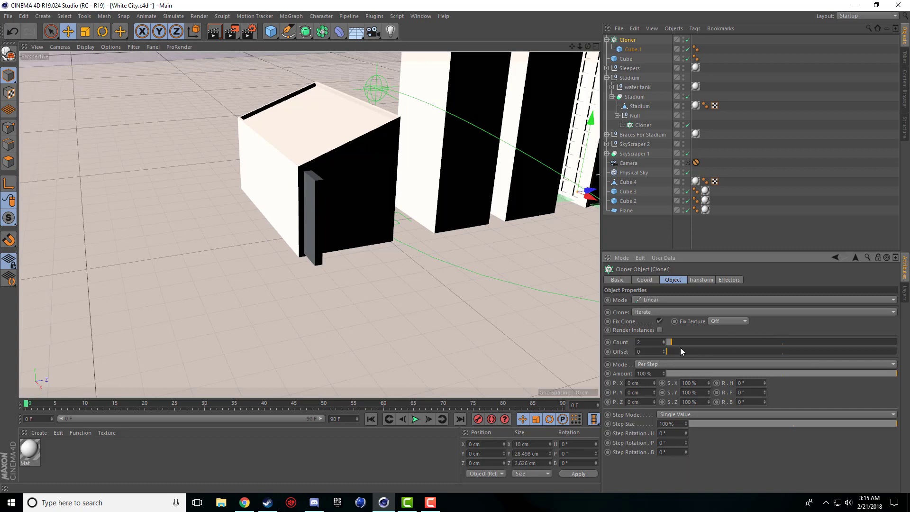
Step: Increase the Cloner's count to 5 and set its P.X step to 15 cm
{"action": "left_click", "coordinate": [663, 340]}
{"action": "left_click", "coordinate": [664, 340]}
{"action": "left_click", "coordinate": [663, 341]}
{"action": "scroll", "coordinate": [448, 210], "scroll_direction": "down", "scroll_amount": 4}
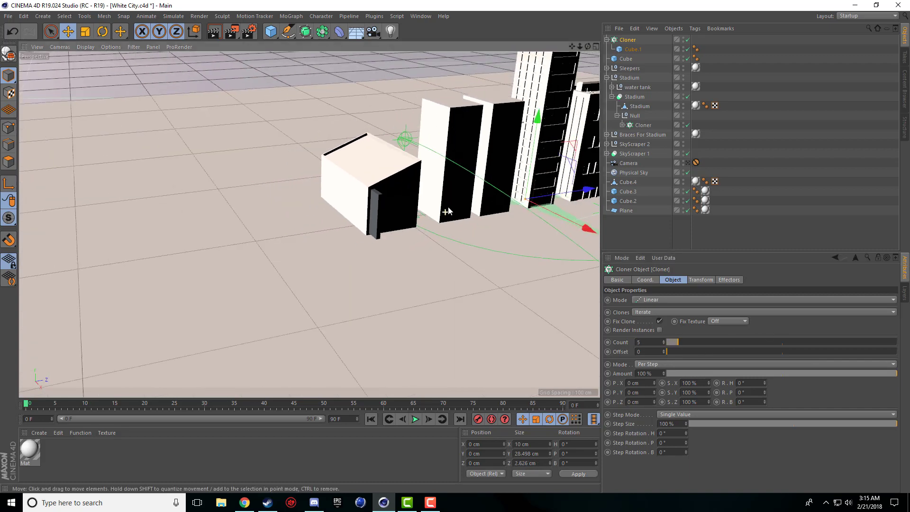
{"action": "scroll", "coordinate": [502, 241], "scroll_direction": "up", "scroll_amount": 2}
{"action": "left_click_drag", "start_coordinate": [654, 382], "coordinate": [654, 376]}
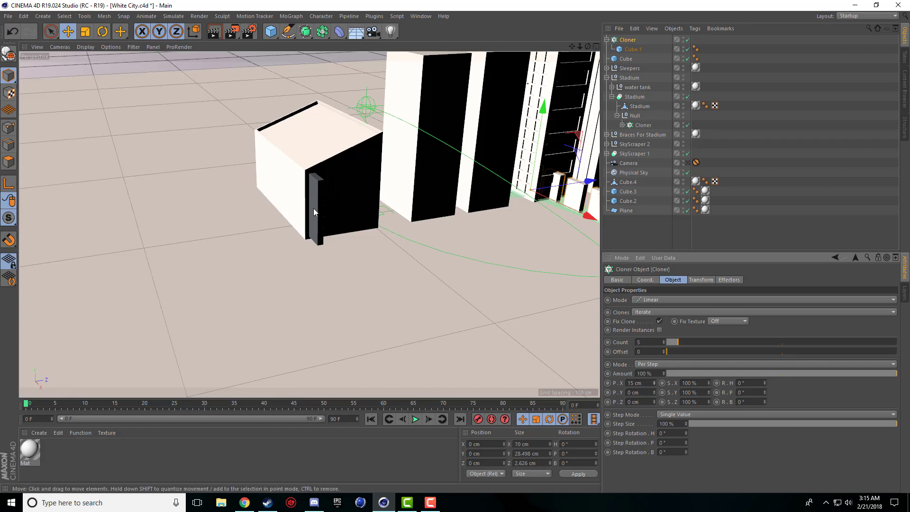
Step: Delete the original pillar Cube that stands outside the Cloner
{"action": "left_click", "coordinate": [625, 59]}
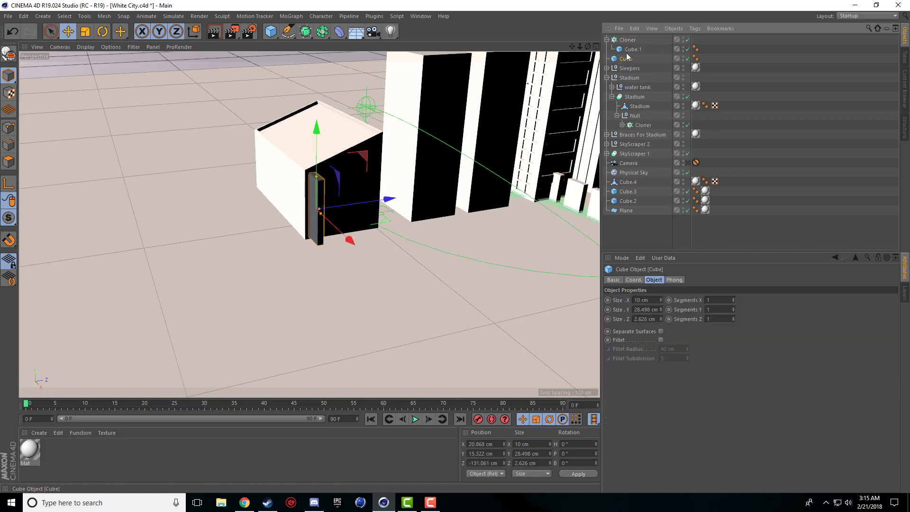
{"action": "left_click", "coordinate": [578, 195]}
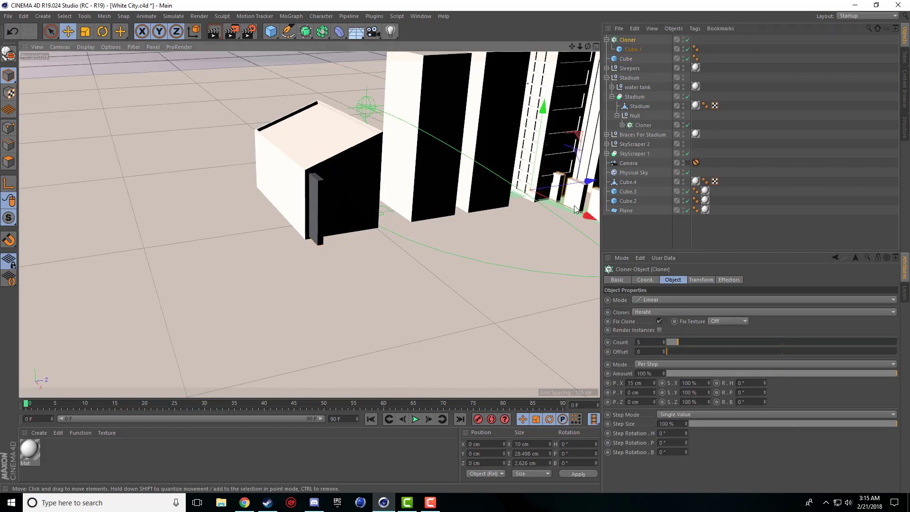
{"action": "left_click", "coordinate": [315, 218]}
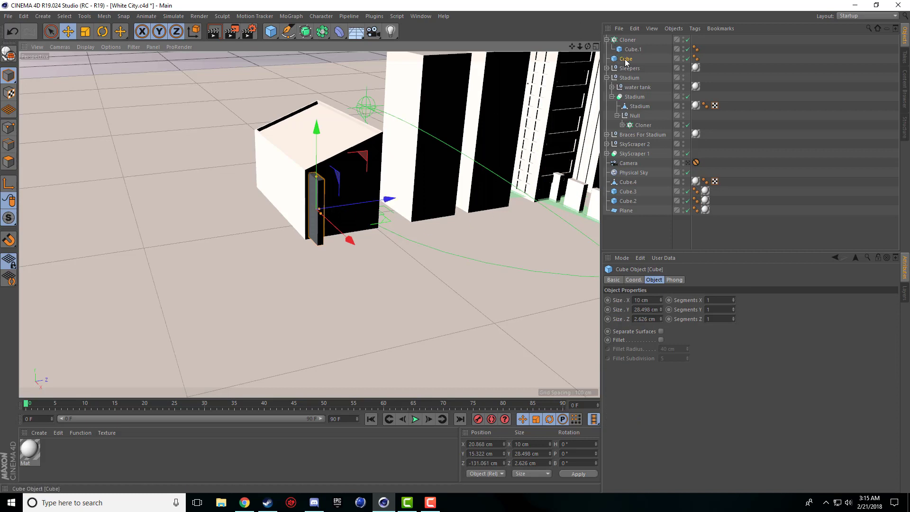
{"action": "key", "text": "Delete"}
Step: Move the Cloner to the slanted-roof building's dark wall and set its P.X step to 0 cm and P.Z step to 10 cm
{"action": "left_click_drag", "start_coordinate": [580, 161], "coordinate": [327, 223]}
{"action": "double_click", "coordinate": [644, 384]}
{"action": "type", "text": "0"}
{"action": "double_click", "coordinate": [643, 402]}
{"action": "type", "text": "10"}
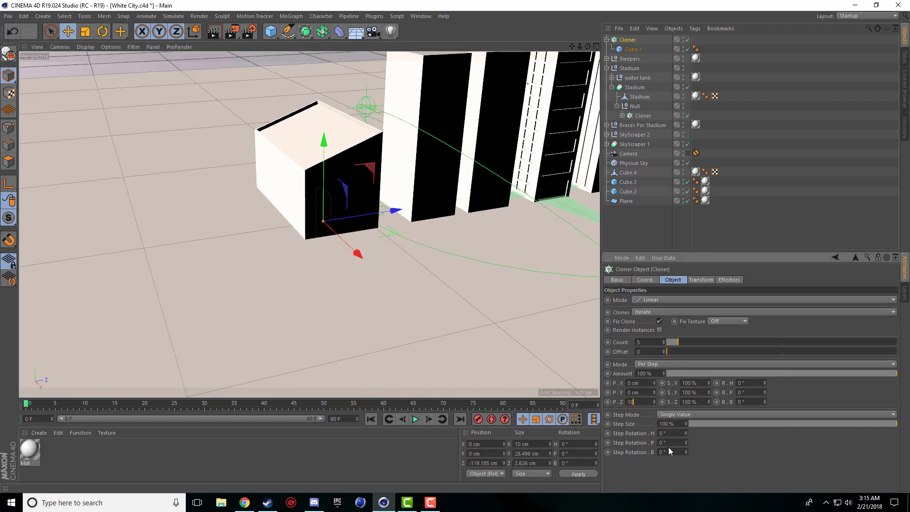
{"action": "key", "text": "Return"}
Step: Shift the pillar row to about X 20.5 cm and Z -132 cm, and reduce the Cloner's P.Z step to 7 cm
{"action": "left_click_drag", "start_coordinate": [356, 251], "coordinate": [353, 278]}
{"action": "key", "text": "ctrl+z"}
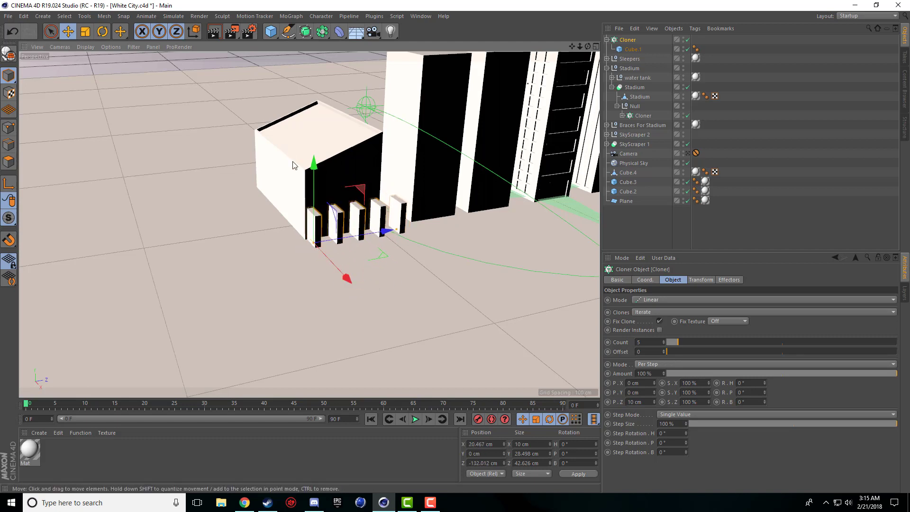
{"action": "left_click", "coordinate": [653, 403]}
{"action": "left_click", "coordinate": [653, 403]}
{"action": "left_click", "coordinate": [653, 403]}
Step: Raise and center the pillar row on the wall at about Y 14.8 cm and Z -130.8 cm, and return to the scene camera
{"action": "middle_click", "coordinate": [275, 322]}
{"action": "scroll", "coordinate": [277, 322], "scroll_direction": "up", "scroll_amount": 3}
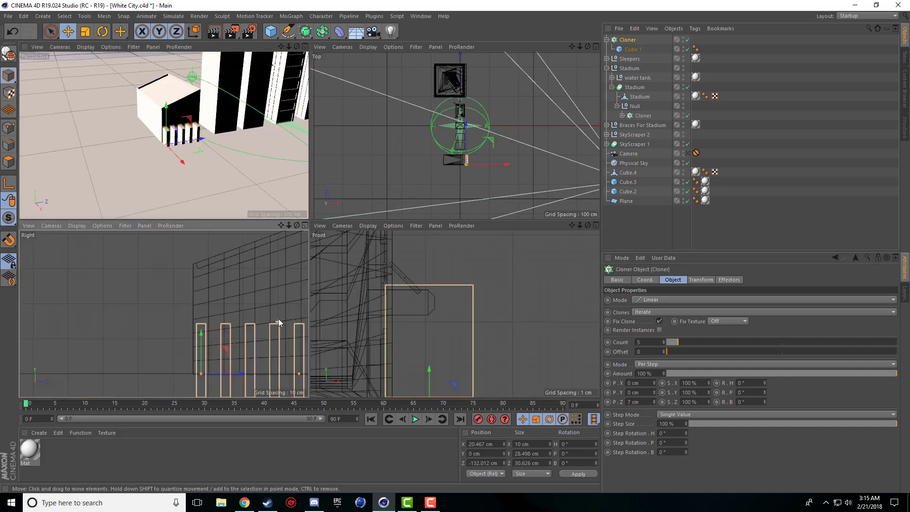
{"action": "scroll", "coordinate": [279, 323], "scroll_direction": "up", "scroll_amount": 3}
{"action": "mouse_move", "coordinate": [280, 225]}
{"action": "left_mouse_down"}
{"action": "mouse_move", "coordinate": [182, 211]}
{"action": "mouse_move", "coordinate": [183, 199]}
{"action": "left_mouse_up"}
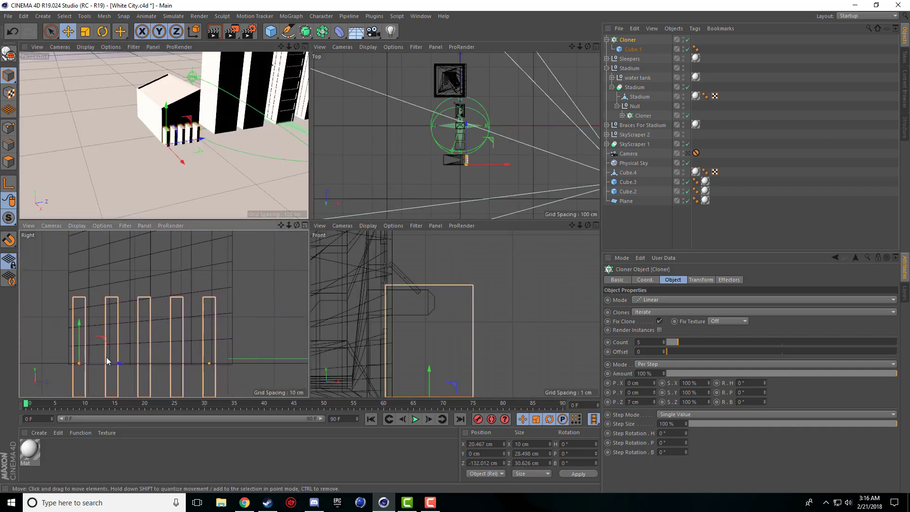
{"action": "left_click_drag", "start_coordinate": [106, 362], "coordinate": [95, 278]}
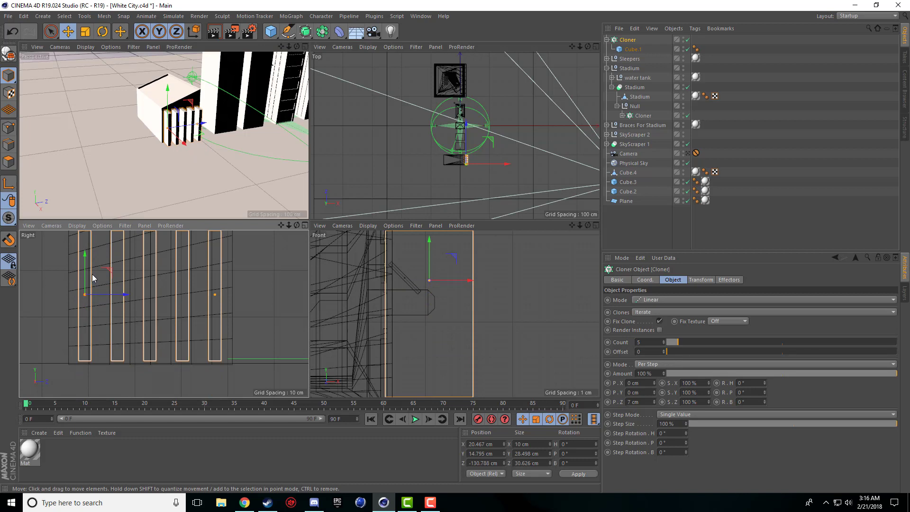
{"action": "scroll", "coordinate": [242, 298], "scroll_direction": "down", "scroll_amount": 3}
{"action": "left_click_drag", "start_coordinate": [280, 226], "coordinate": [291, 252]}
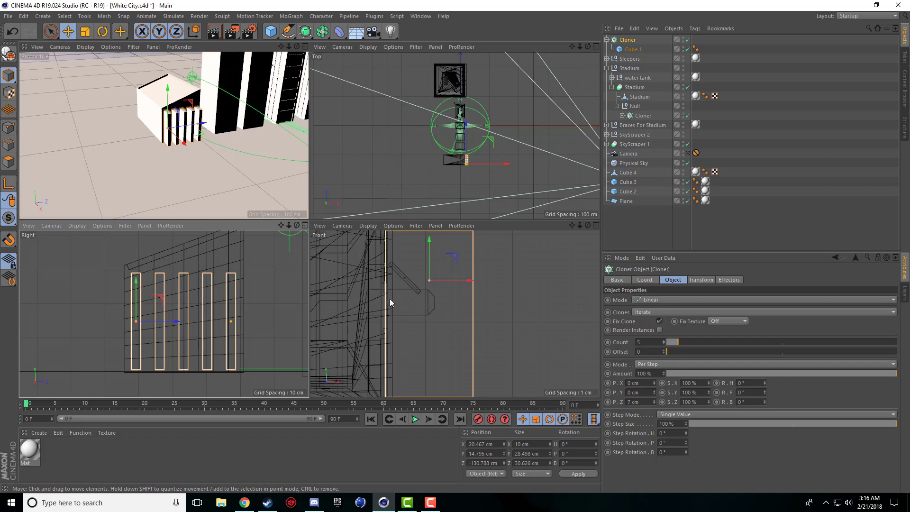
{"action": "middle_click", "coordinate": [208, 122]}
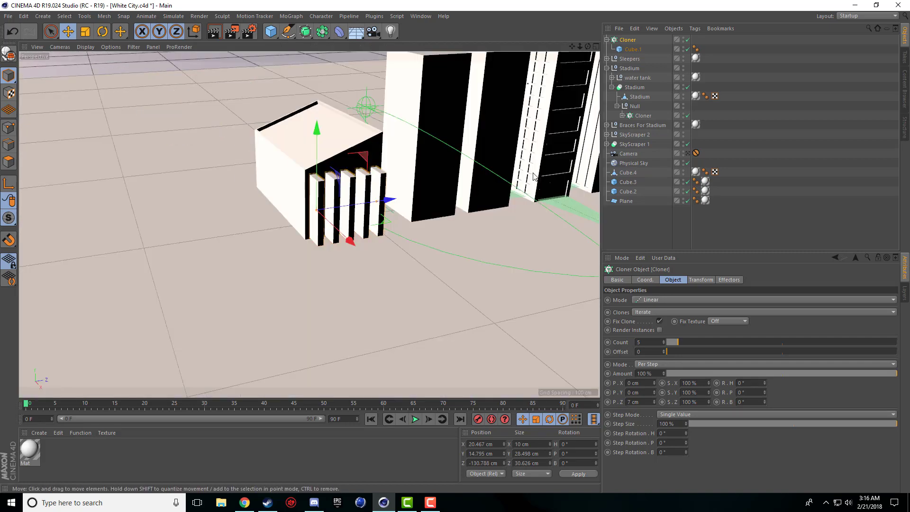
{"action": "left_click", "coordinate": [687, 154]}
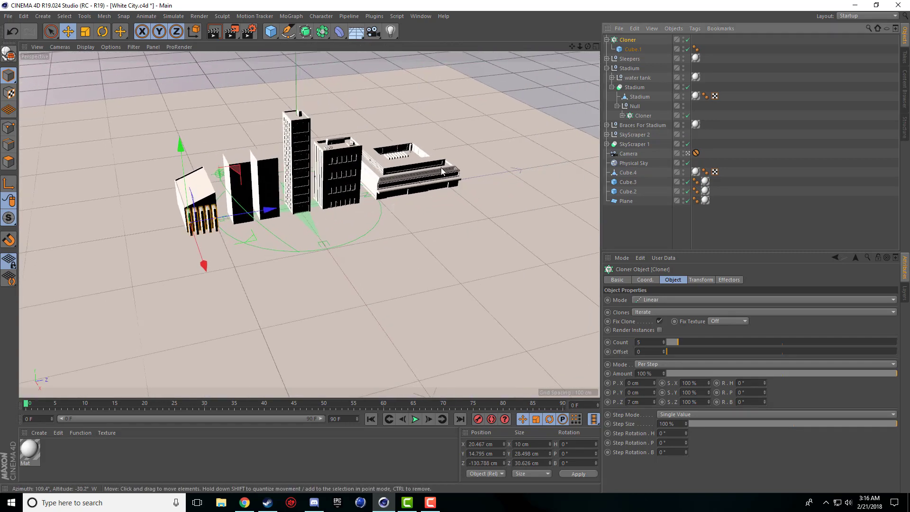
Step: Render a viewport preview of the whole city from the scene camera and check the pillar row on the slanted-roof building
{"action": "left_click", "coordinate": [214, 31]}
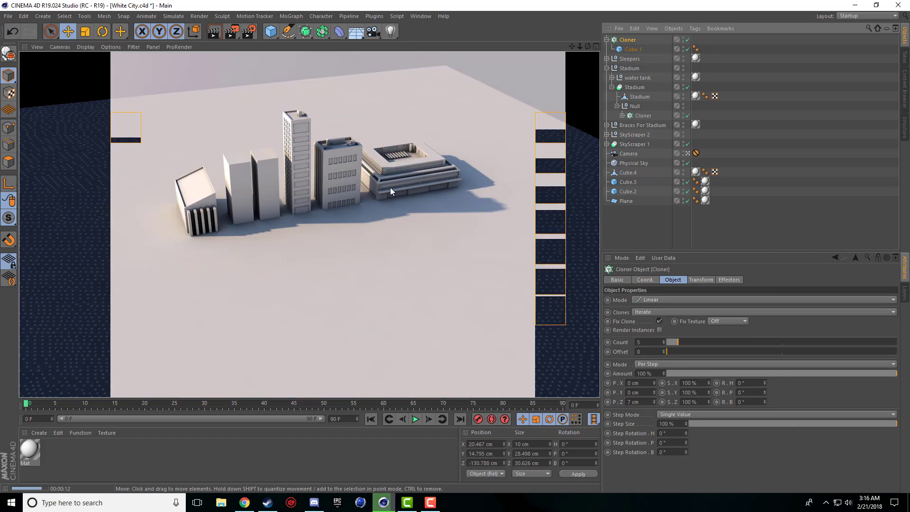
{"action": "middle_click", "coordinate": [192, 222]}
{"action": "middle_click", "coordinate": [209, 195]}
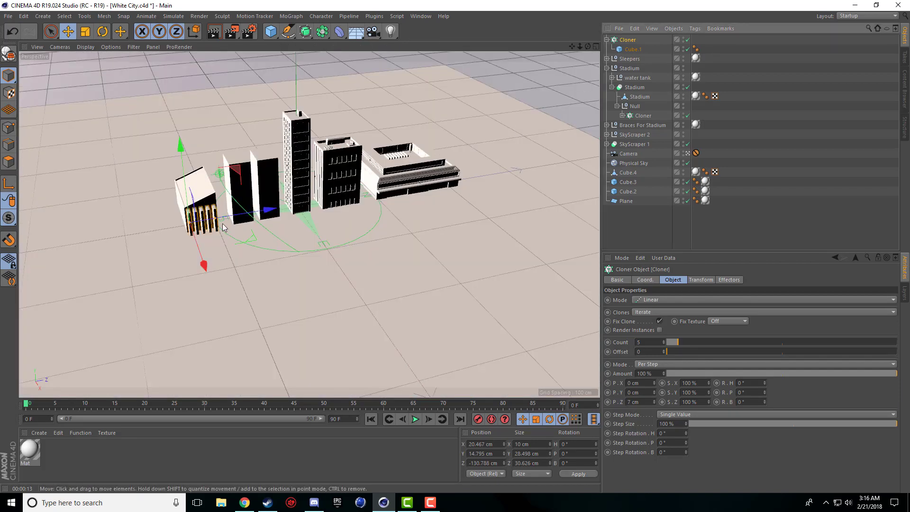
Step: Add a Boole with Cube.4 above the pillar Cloner inside it, subtracting the pillars from the wall, and render a close-up preview
{"action": "left_click", "coordinate": [624, 50]}
{"action": "left_click", "coordinate": [628, 173]}
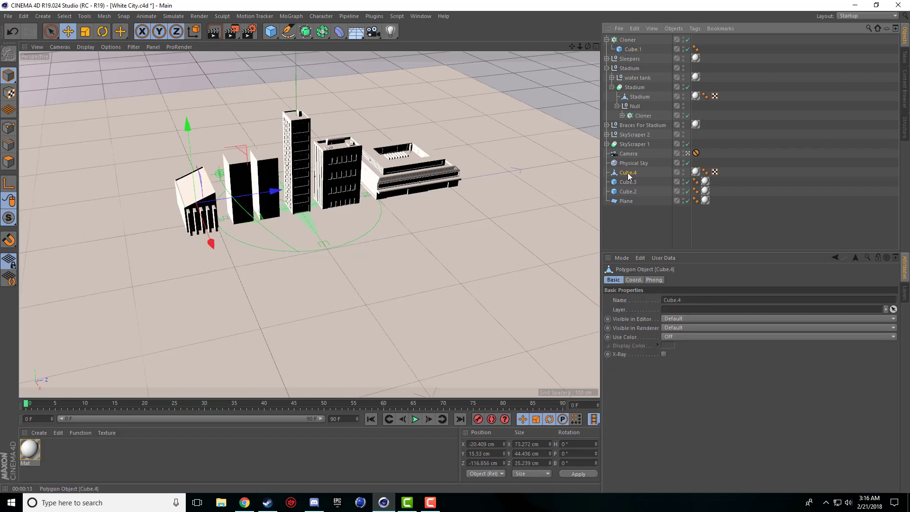
{"action": "left_click", "coordinate": [687, 153]}
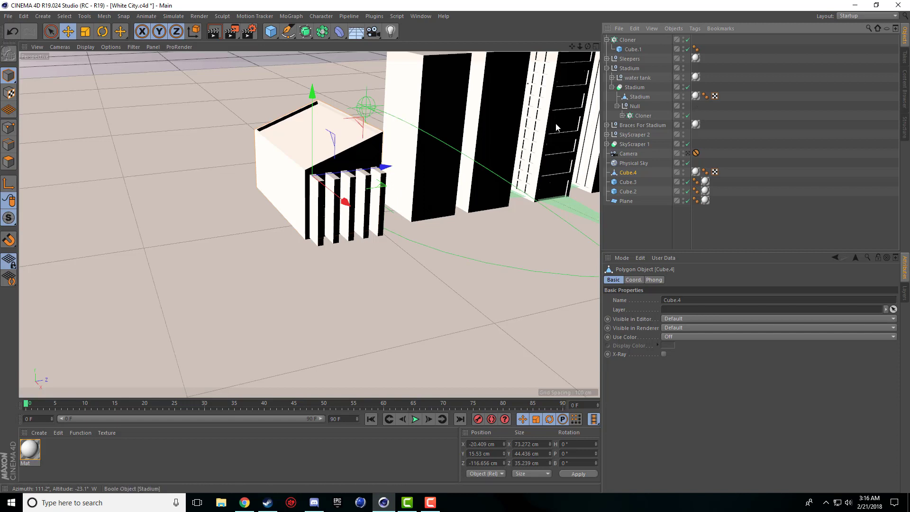
{"action": "left_click", "coordinate": [304, 33]}
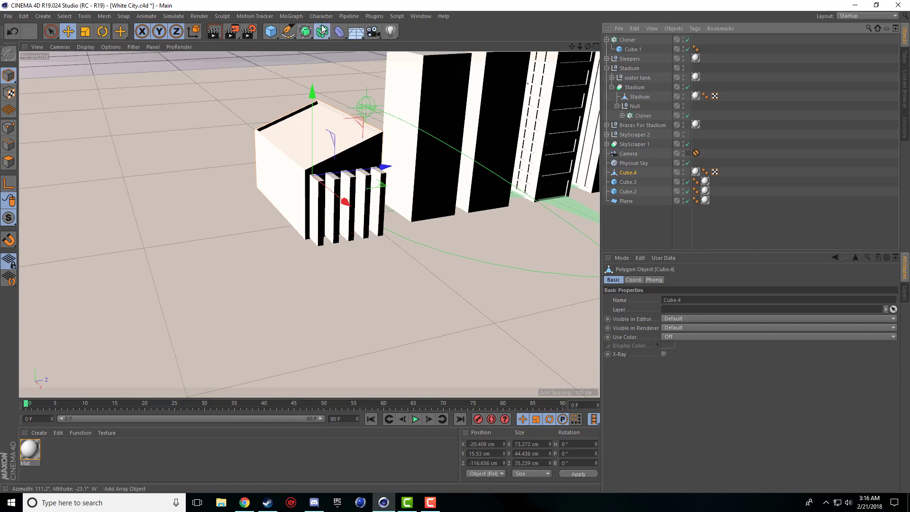
{"action": "left_click", "coordinate": [322, 31]}
{"action": "left_click", "coordinate": [501, 49]}
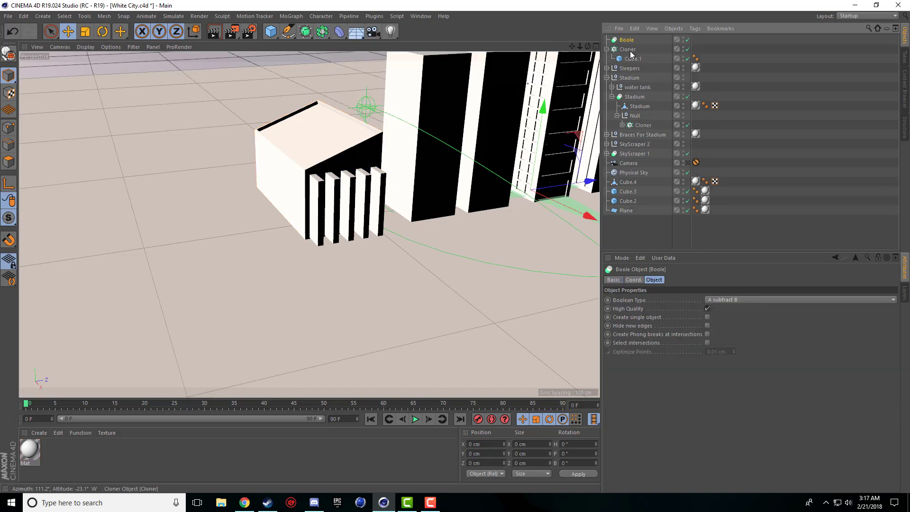
{"action": "left_click", "coordinate": [607, 49]}
{"action": "left_click_drag", "start_coordinate": [628, 49], "coordinate": [626, 41]}
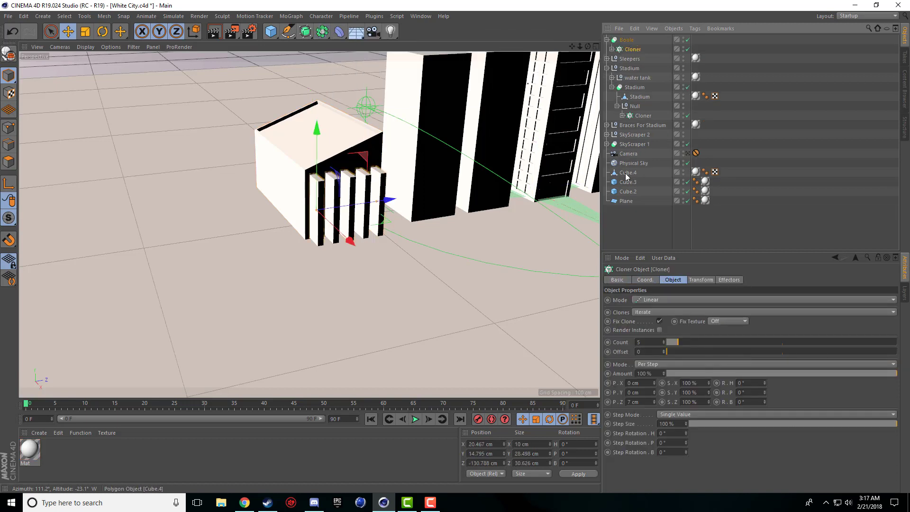
{"action": "left_click_drag", "start_coordinate": [625, 175], "coordinate": [618, 45]}
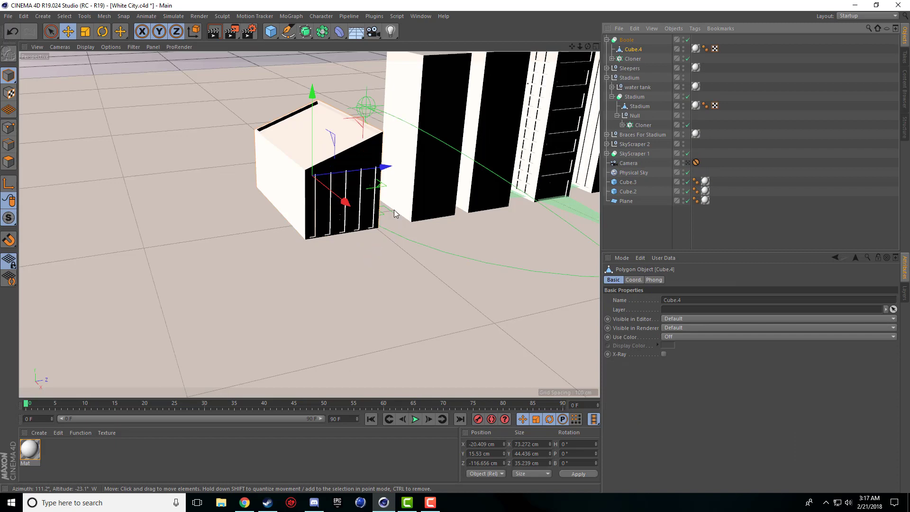
{"action": "key", "text": "ctrl+r"}
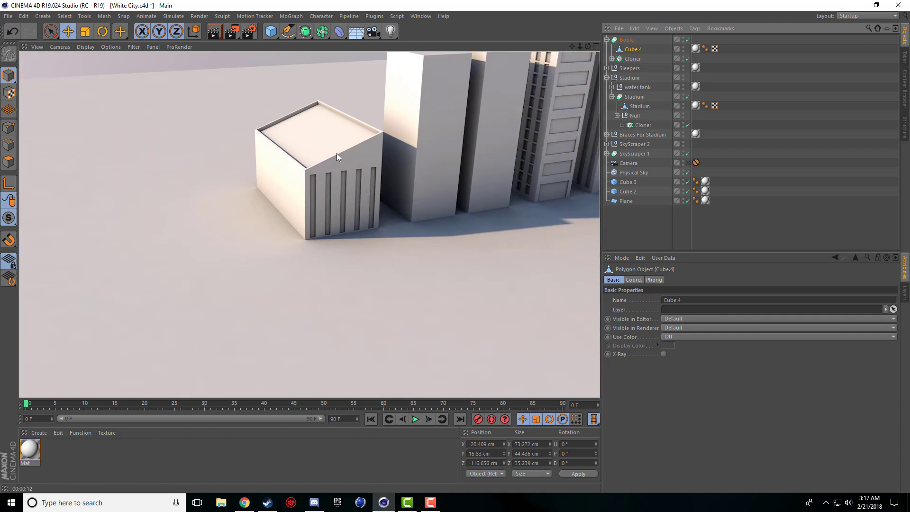
Step: Add a MoGraph Step effector to the pillar Cloner inside the Boole
{"action": "left_click", "coordinate": [611, 58]}
{"action": "left_click", "coordinate": [627, 59]}
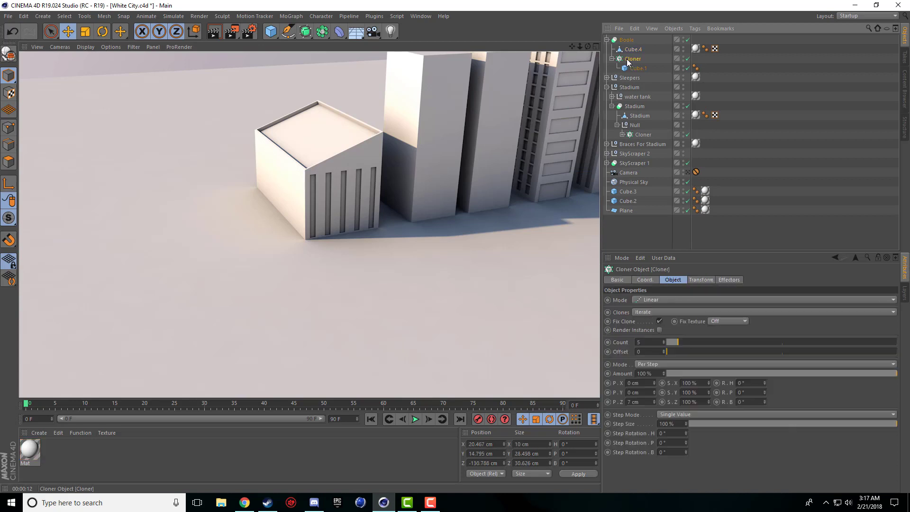
{"action": "left_click", "coordinate": [699, 280]}
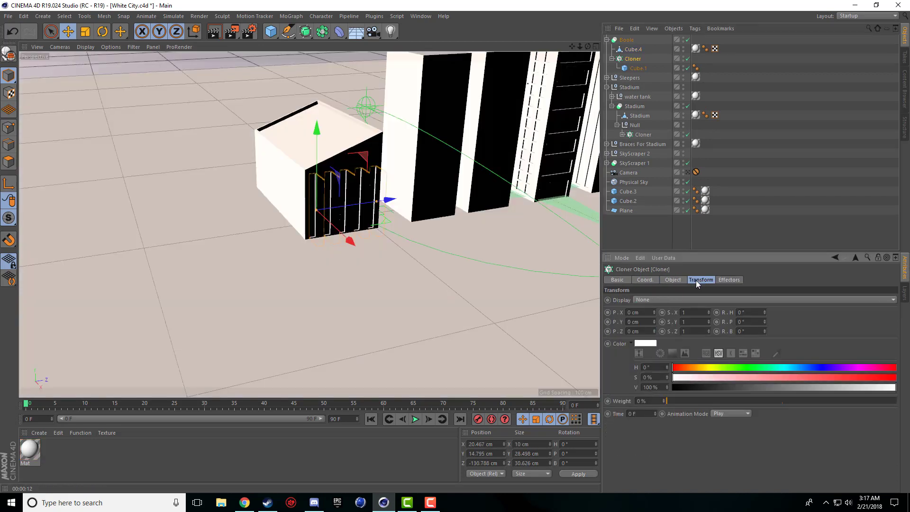
{"action": "left_click", "coordinate": [725, 280]}
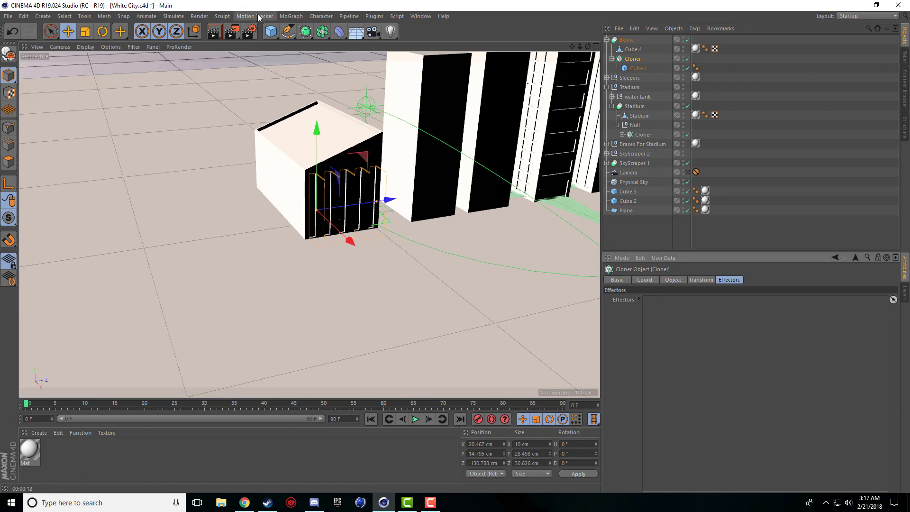
{"action": "left_click", "coordinate": [291, 15]}
{"action": "mouse_move", "coordinate": [332, 30]}
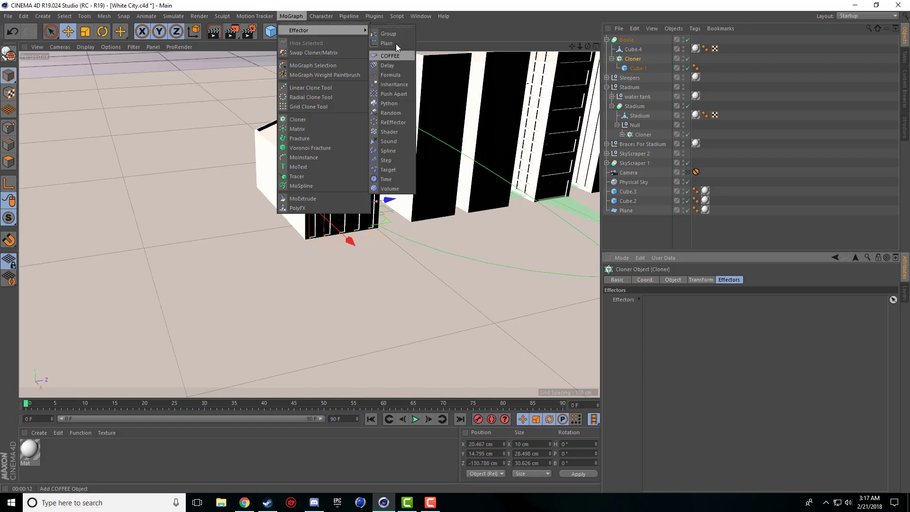
{"action": "left_click", "coordinate": [401, 162]}
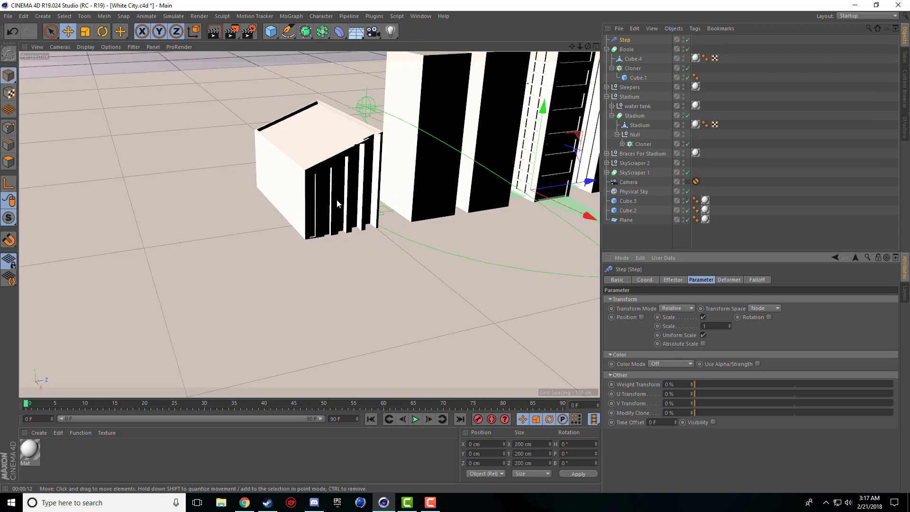
Step: Turn off the Step effector's uniform scale, set its S.Y to 0.7, and render a preview of the rising grooves
{"action": "left_click", "coordinate": [704, 335]}
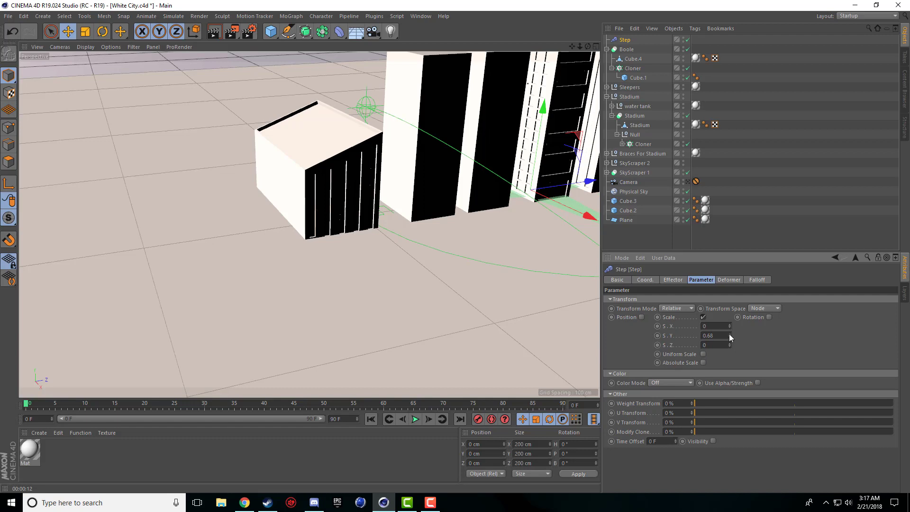
{"action": "left_click", "coordinate": [729, 334]}
{"action": "left_click", "coordinate": [637, 72]}
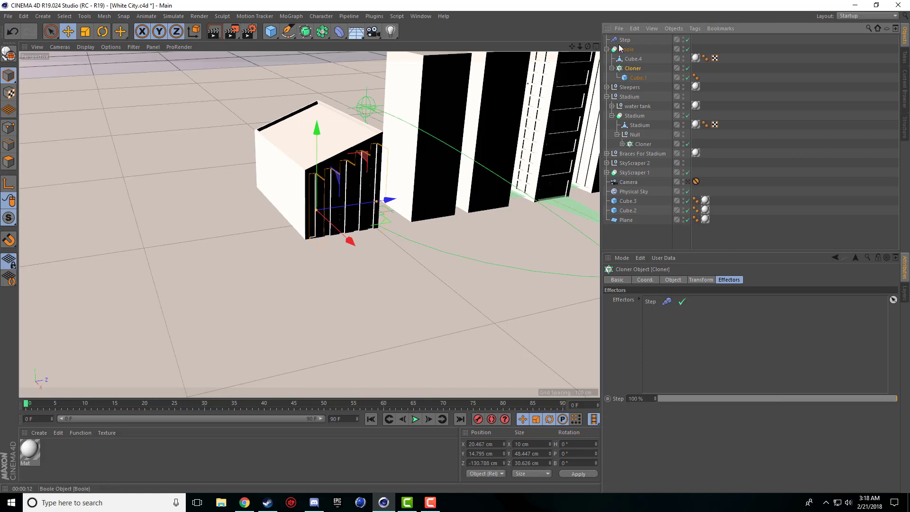
{"action": "double_click", "coordinate": [651, 301]}
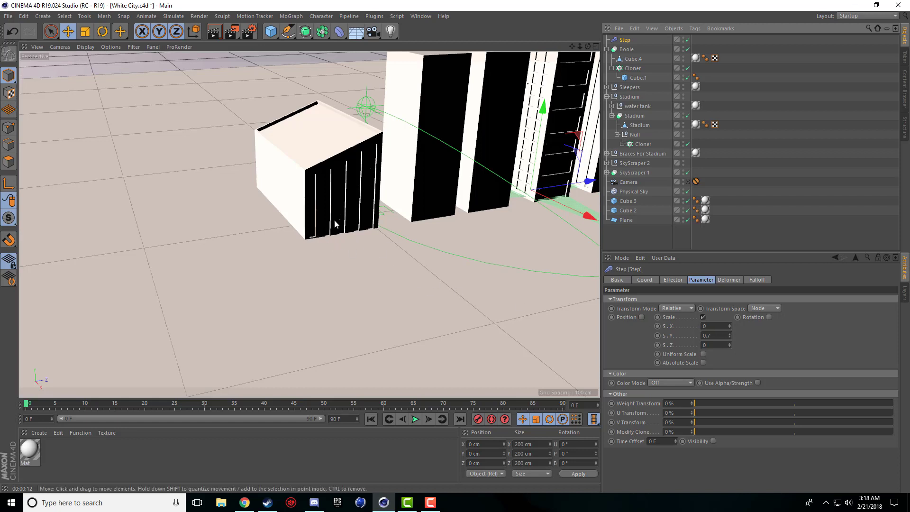
{"action": "left_click", "coordinate": [730, 337]}
{"action": "left_click", "coordinate": [730, 337]}
{"action": "left_click_drag", "start_coordinate": [729, 337], "coordinate": [730, 366]}
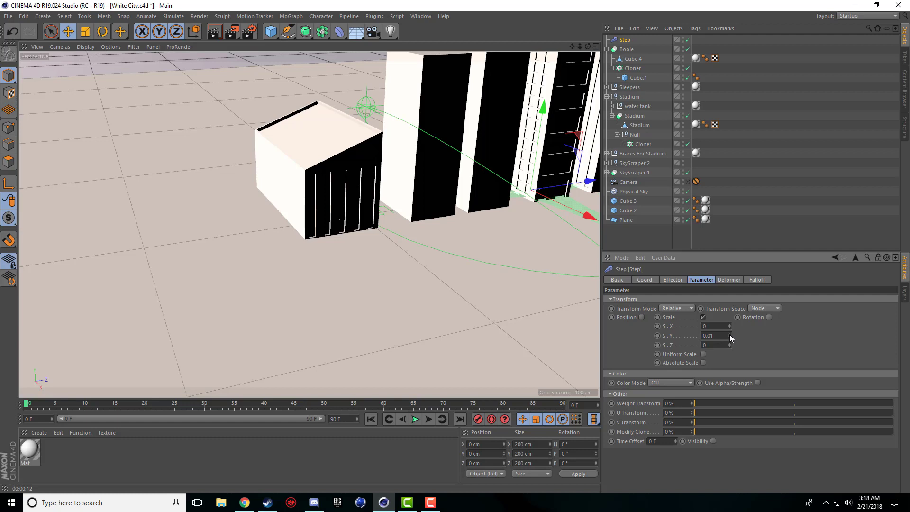
{"action": "mouse_move", "coordinate": [729, 335]}
{"action": "left_mouse_down"}
{"action": "mouse_move", "coordinate": [729, 325]}
{"action": "mouse_move", "coordinate": [729, 335]}
{"action": "left_mouse_up"}
{"action": "key", "text": "ctrl+r"}
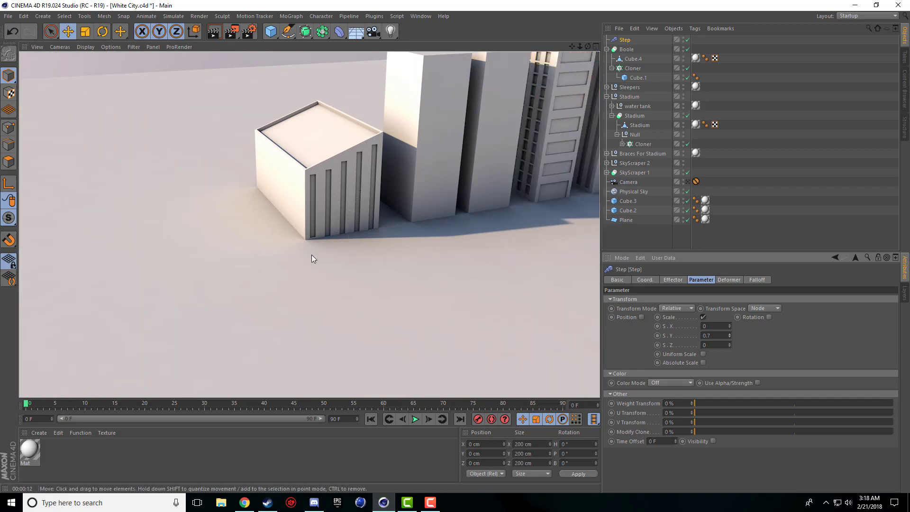
Step: Lower the pillar Cloner to about Y 13.7 cm and render previews up close and from the scene camera
{"action": "left_click", "coordinate": [330, 223]}
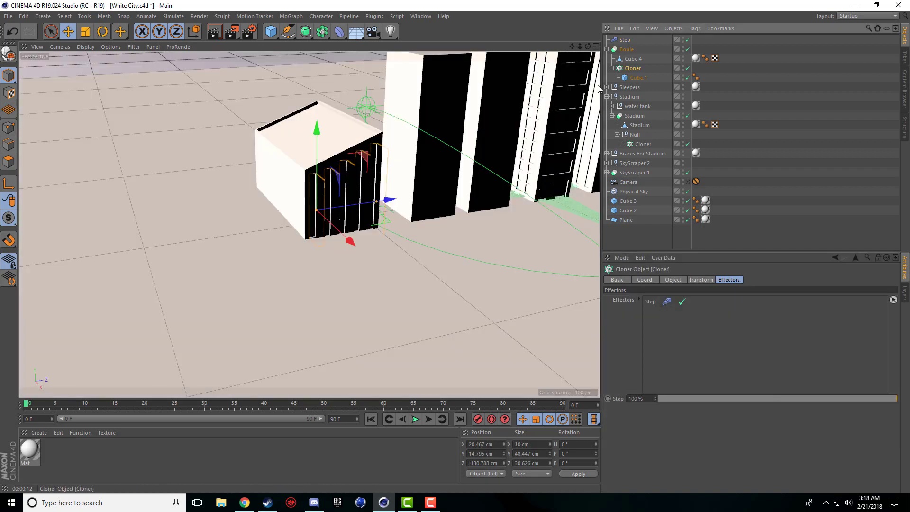
{"action": "left_click_drag", "start_coordinate": [320, 149], "coordinate": [317, 144]}
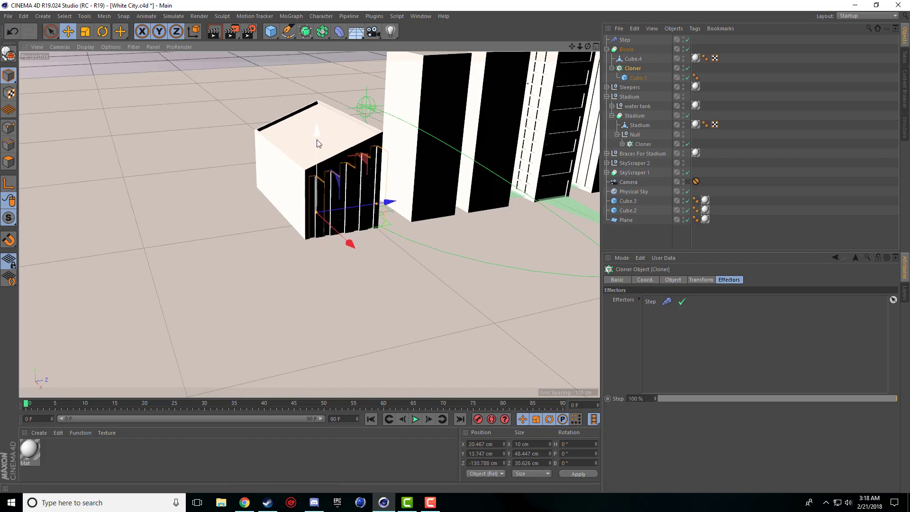
{"action": "left_click", "coordinate": [216, 33]}
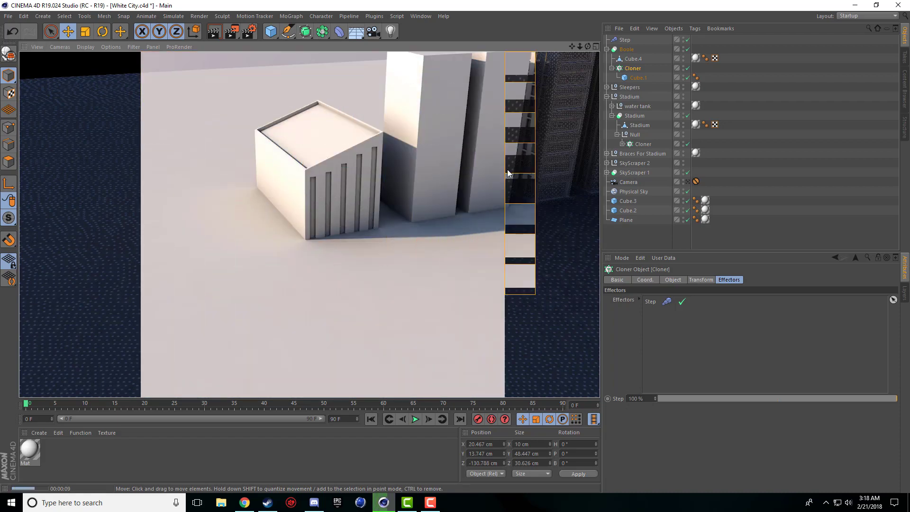
{"action": "left_click", "coordinate": [688, 182]}
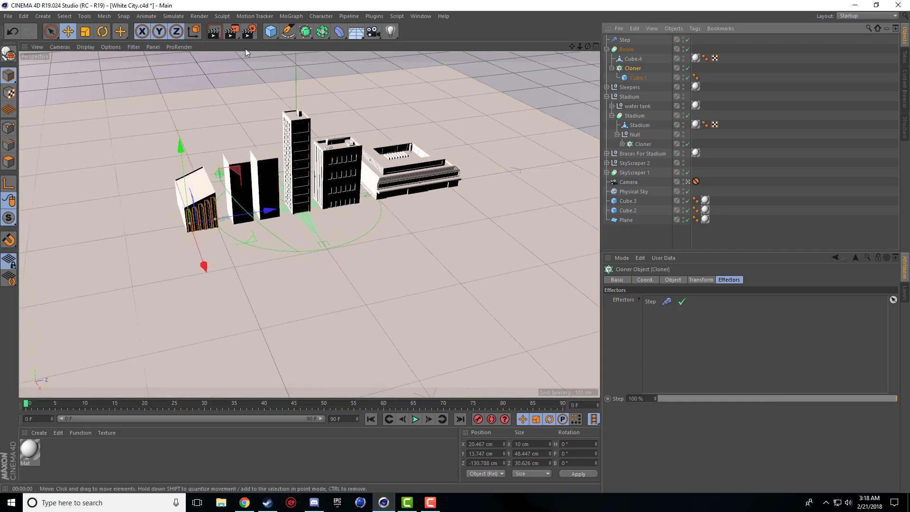
{"action": "left_click", "coordinate": [214, 32]}
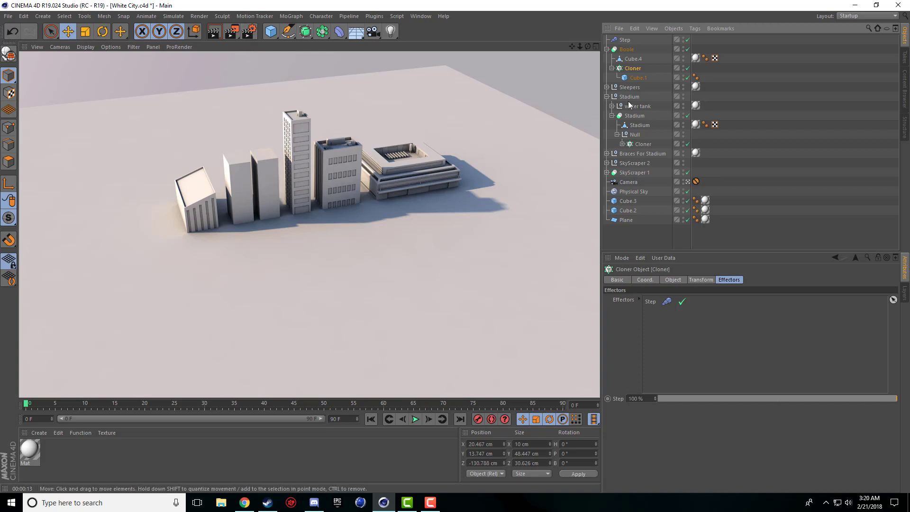
Step: Leave the scene camera and examine SkyScraper 2's windows and rooftop details, including the six small boxes and the rooftop structures
{"action": "left_click", "coordinate": [687, 182]}
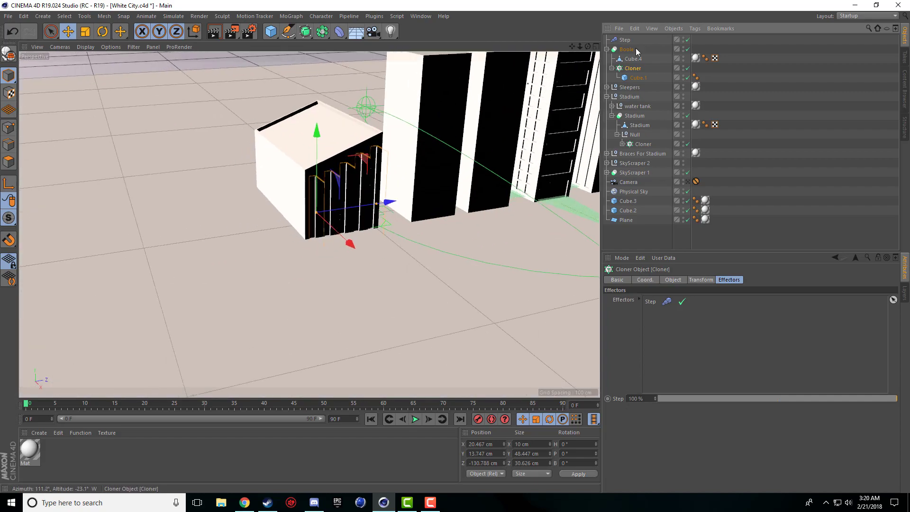
{"action": "left_click_drag", "start_coordinate": [572, 46], "coordinate": [285, 213]}
{"action": "scroll", "coordinate": [506, 108], "scroll_direction": "up", "scroll_amount": 3}
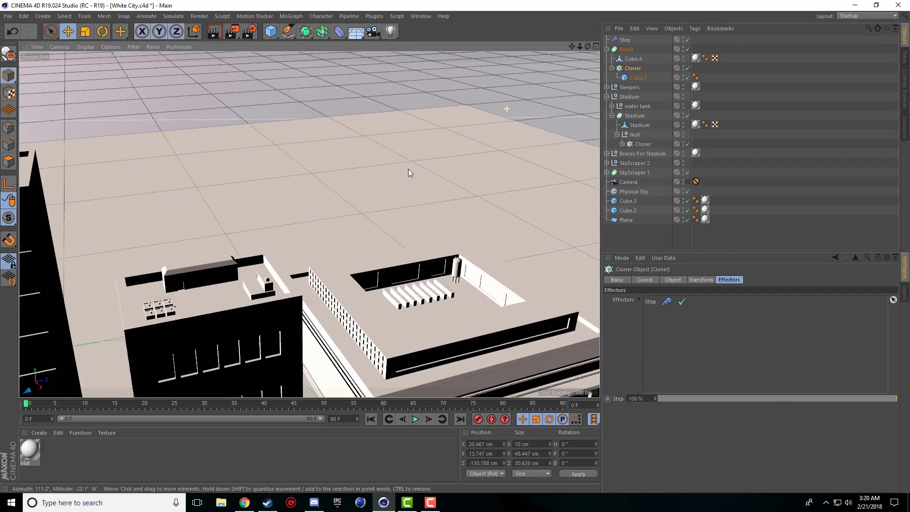
{"action": "scroll", "coordinate": [389, 194], "scroll_direction": "up", "scroll_amount": 3}
{"action": "left_click_drag", "start_coordinate": [572, 46], "coordinate": [596, 4]}
{"action": "scroll", "coordinate": [479, 140], "scroll_direction": "down", "scroll_amount": 5}
{"action": "scroll", "coordinate": [482, 137], "scroll_direction": "down", "scroll_amount": 4}
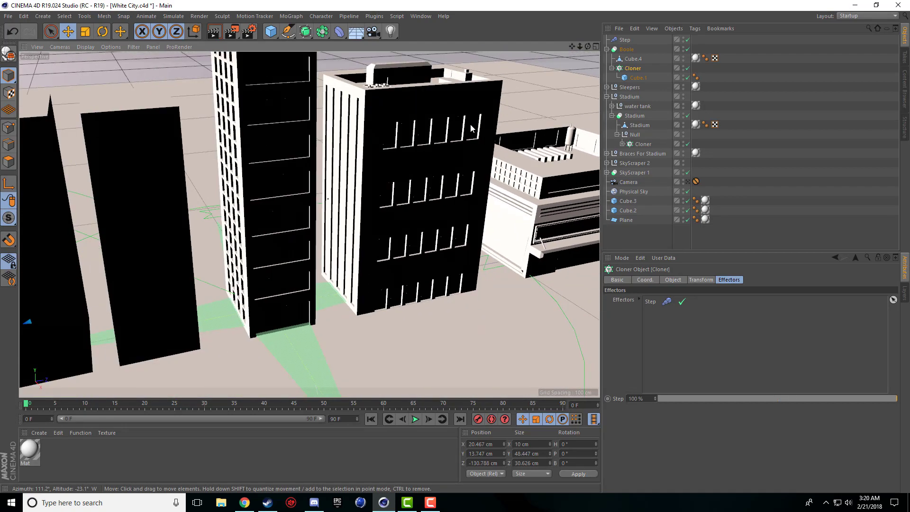
{"action": "scroll", "coordinate": [473, 129], "scroll_direction": "up", "scroll_amount": 2}
{"action": "left_click_drag", "start_coordinate": [572, 47], "coordinate": [578, 82]}
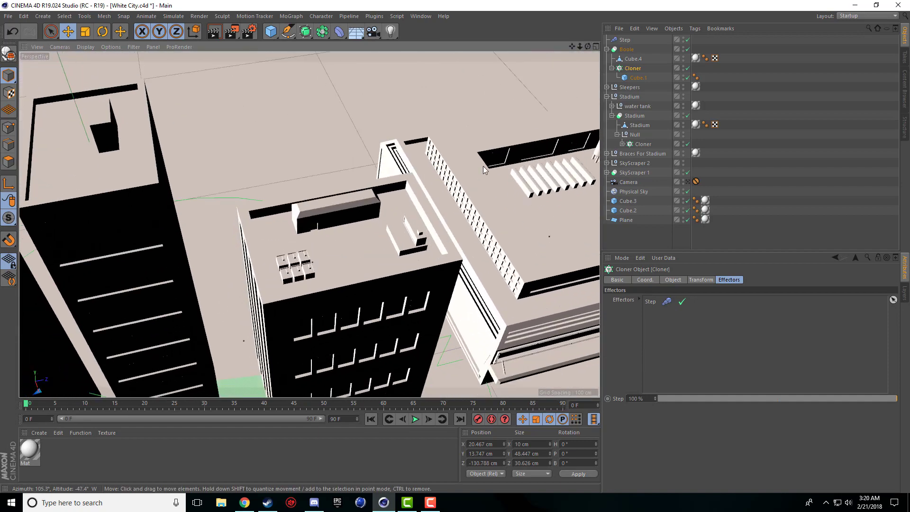
{"action": "scroll", "coordinate": [482, 166], "scroll_direction": "up", "scroll_amount": 5}
{"action": "left_click_drag", "start_coordinate": [571, 47], "coordinate": [905, 2]}
{"action": "scroll", "coordinate": [351, 170], "scroll_direction": "up", "scroll_amount": 5}
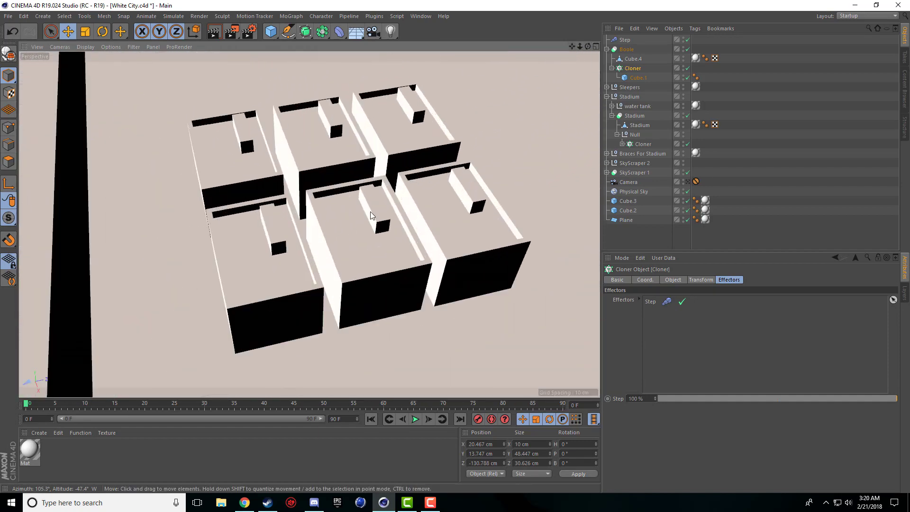
{"action": "scroll", "coordinate": [450, 152], "scroll_direction": "down", "scroll_amount": 5}
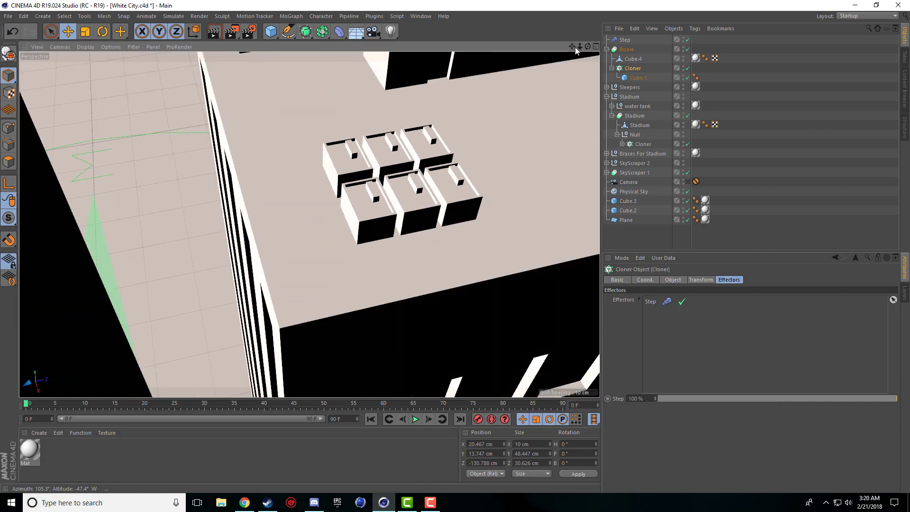
{"action": "left_click_drag", "start_coordinate": [572, 47], "coordinate": [164, 120]}
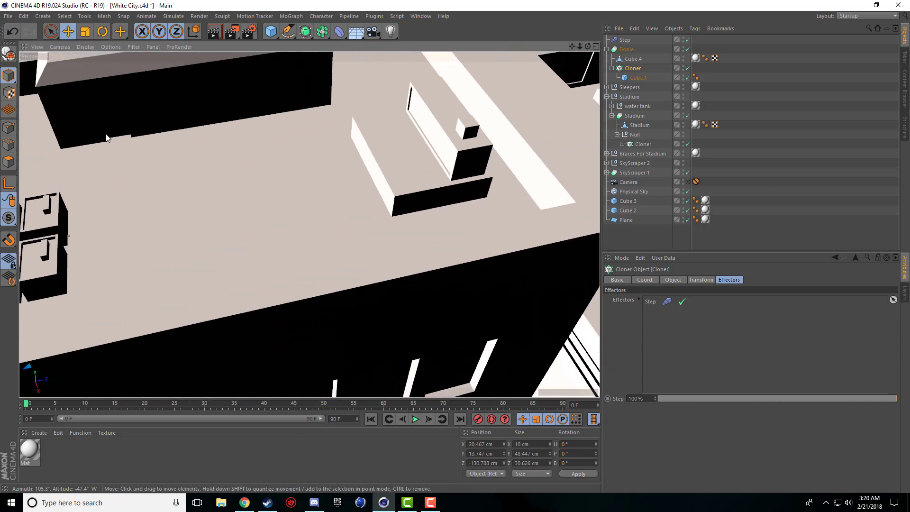
{"action": "left_click", "coordinate": [114, 120]}
{"action": "scroll", "coordinate": [192, 139], "scroll_direction": "down", "scroll_amount": 6}
{"action": "scroll", "coordinate": [304, 161], "scroll_direction": "down", "scroll_amount": 4}
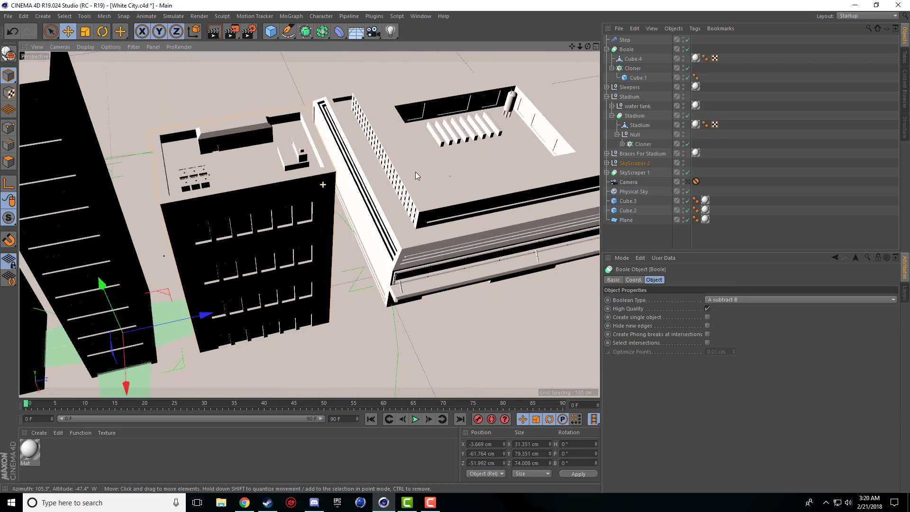
Step: Examine the Stadium's roof beams, water tank, diagonal braces and lower ledge up close
{"action": "scroll", "coordinate": [474, 135], "scroll_direction": "up", "scroll_amount": 9}
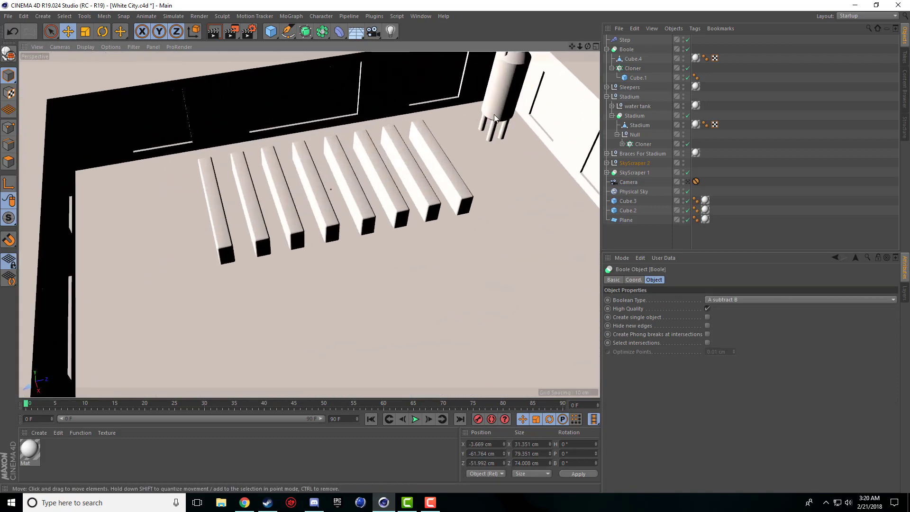
{"action": "scroll", "coordinate": [494, 85], "scroll_direction": "down", "scroll_amount": 8}
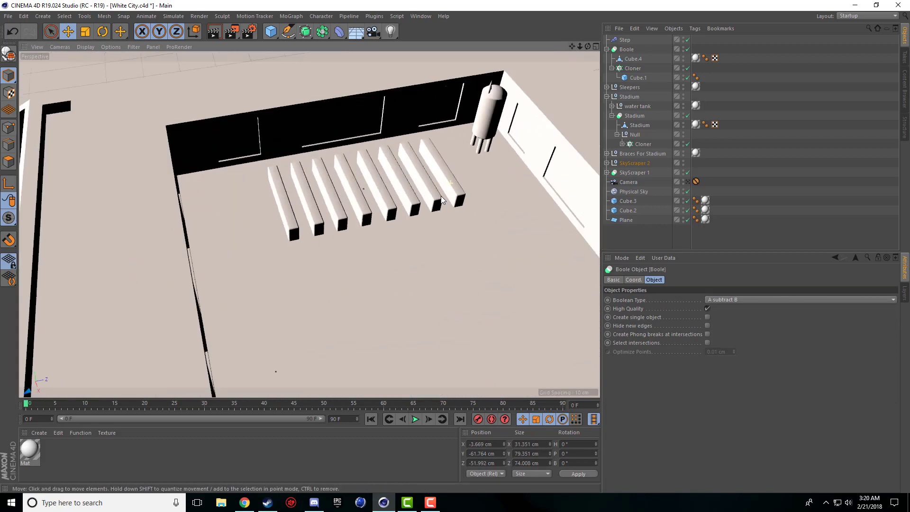
{"action": "scroll", "coordinate": [545, 135], "scroll_direction": "up", "scroll_amount": 3}
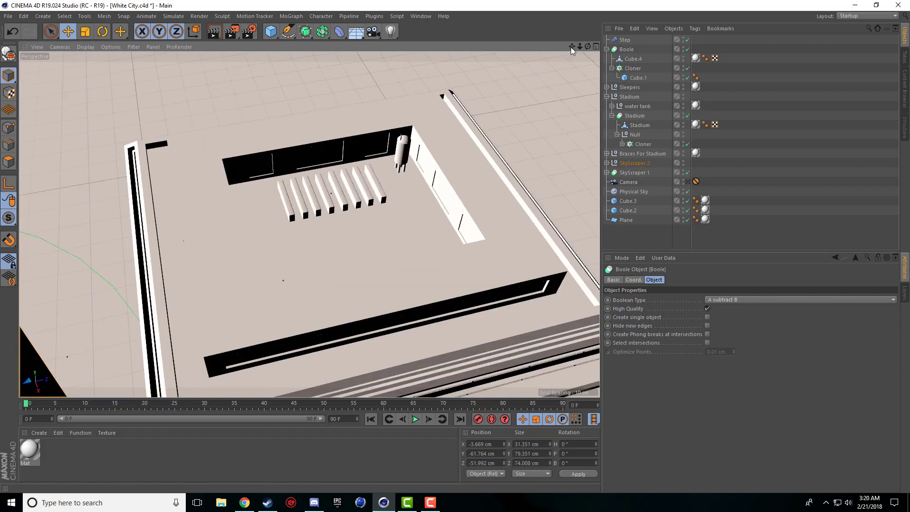
{"action": "left_click_drag", "start_coordinate": [571, 46], "coordinate": [644, 5]}
{"action": "scroll", "coordinate": [429, 146], "scroll_direction": "up", "scroll_amount": 5}
{"action": "scroll", "coordinate": [320, 199], "scroll_direction": "up", "scroll_amount": 3}
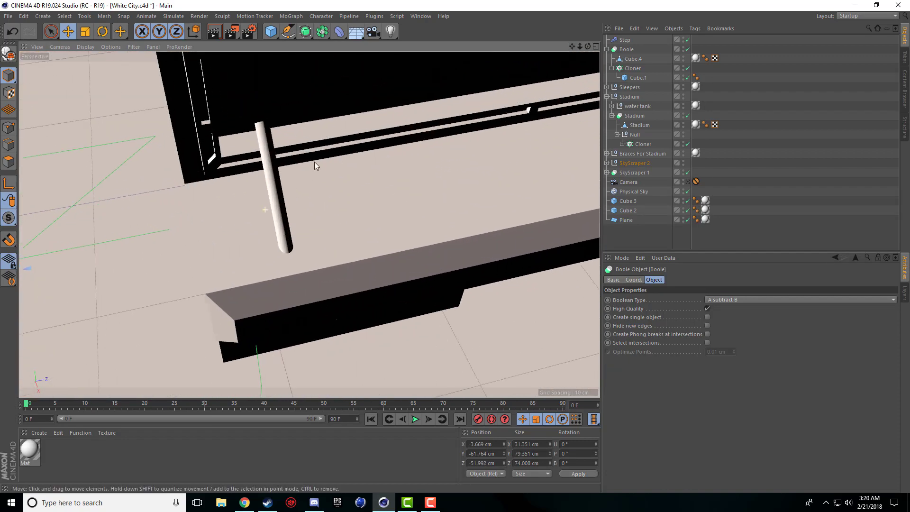
{"action": "left_click_drag", "start_coordinate": [588, 46], "coordinate": [562, 121]}
{"action": "left_click_drag", "start_coordinate": [589, 48], "coordinate": [583, 7]}
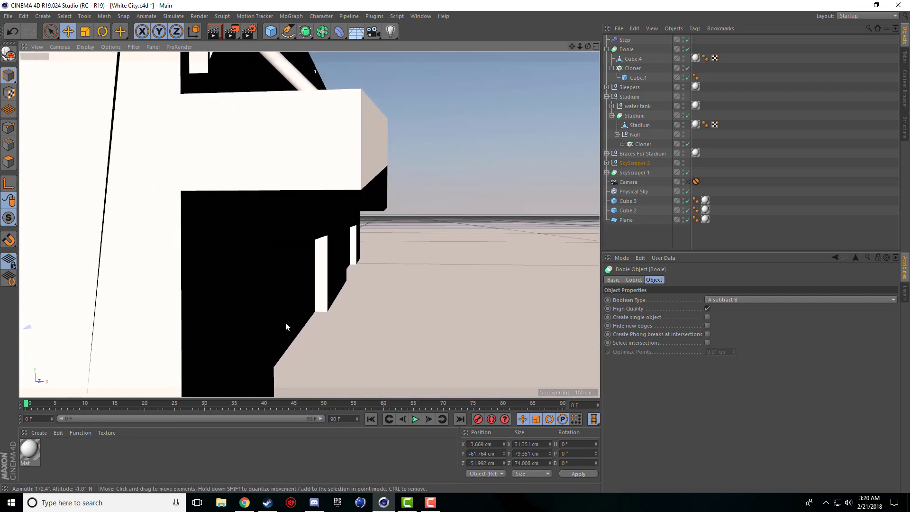
Step: Return to the scene camera and render a final viewport preview of the whole city
{"action": "left_click", "coordinate": [687, 182]}
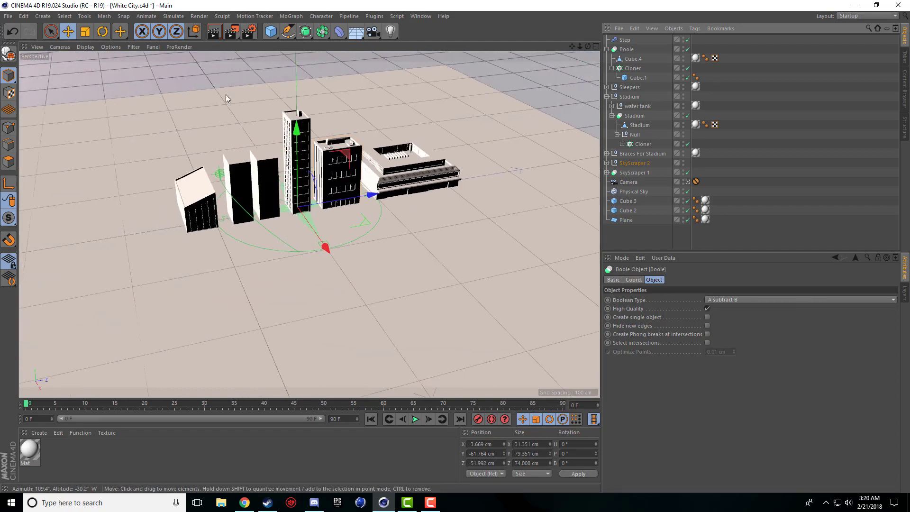
{"action": "key", "text": "ctrl+r"}
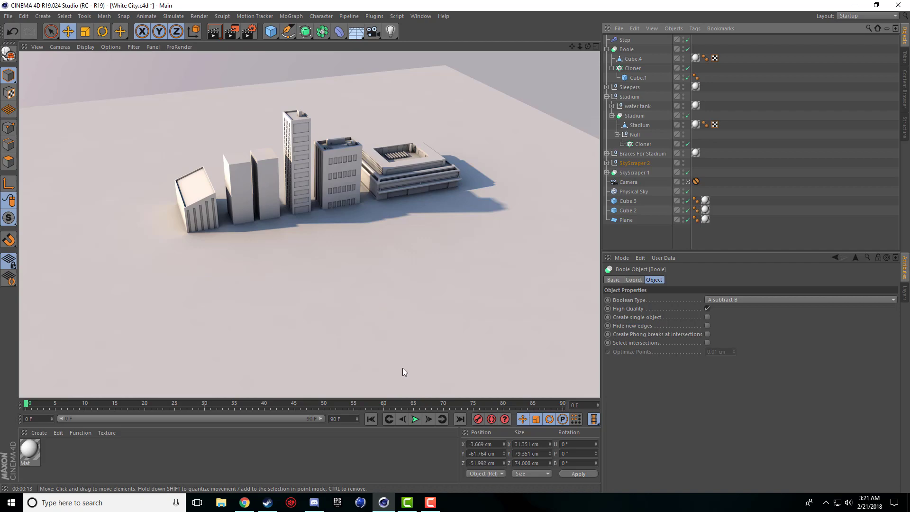
{"action": "left_click", "coordinate": [430, 503]}
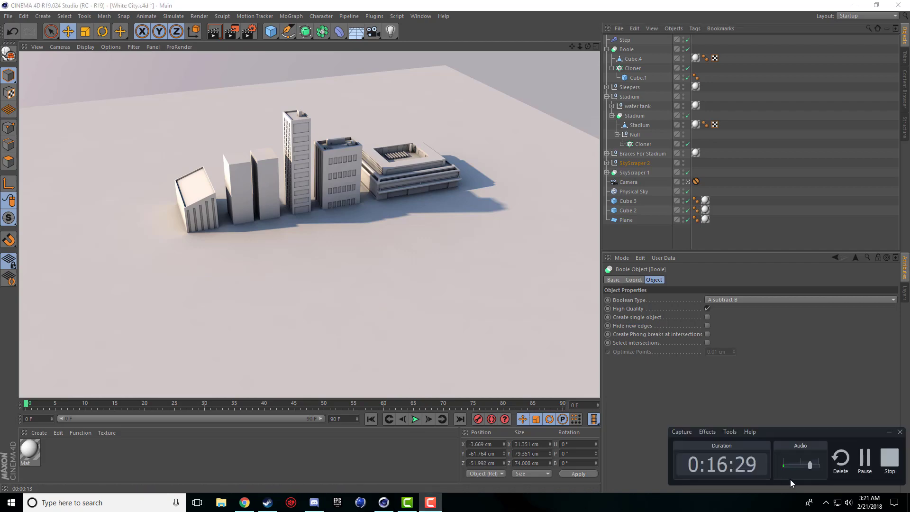